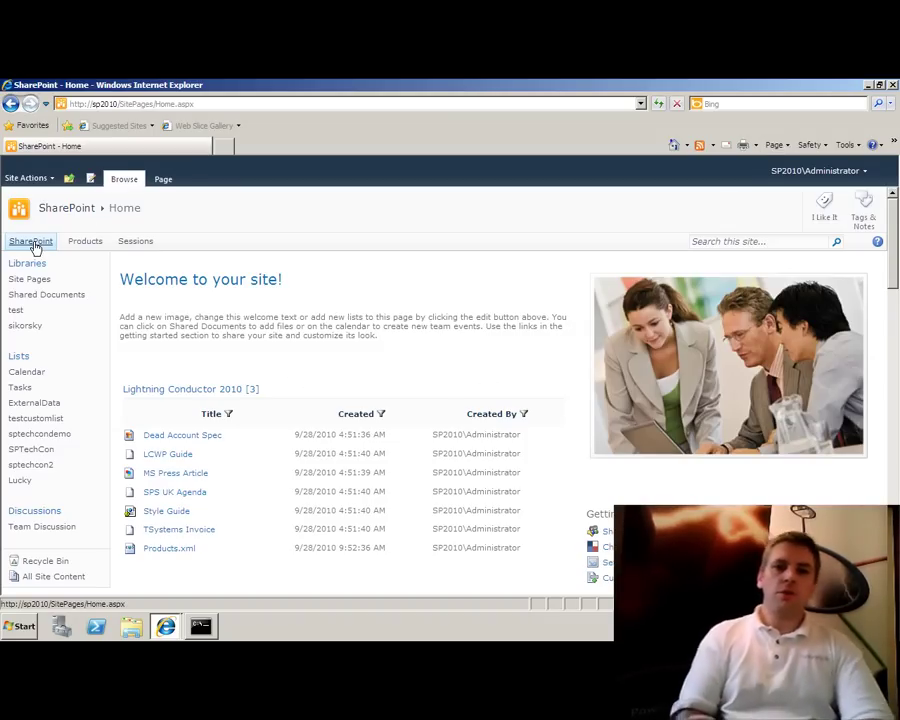
Go through Site Settings to People and groups and scroll the SharePoint Members users and domain groups
left_click(52, 178)
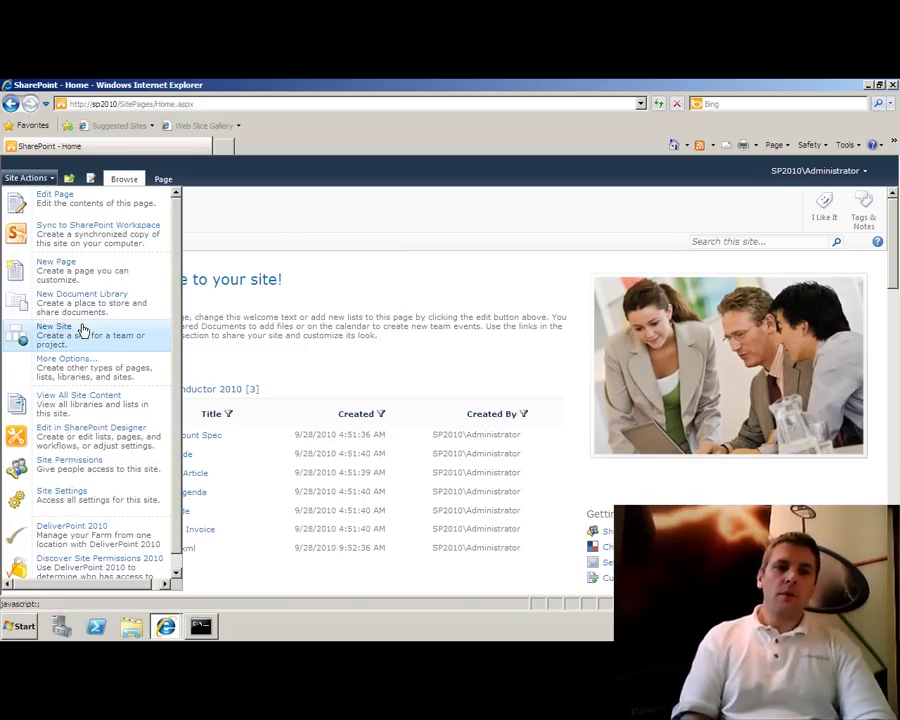
left_click(72, 509)
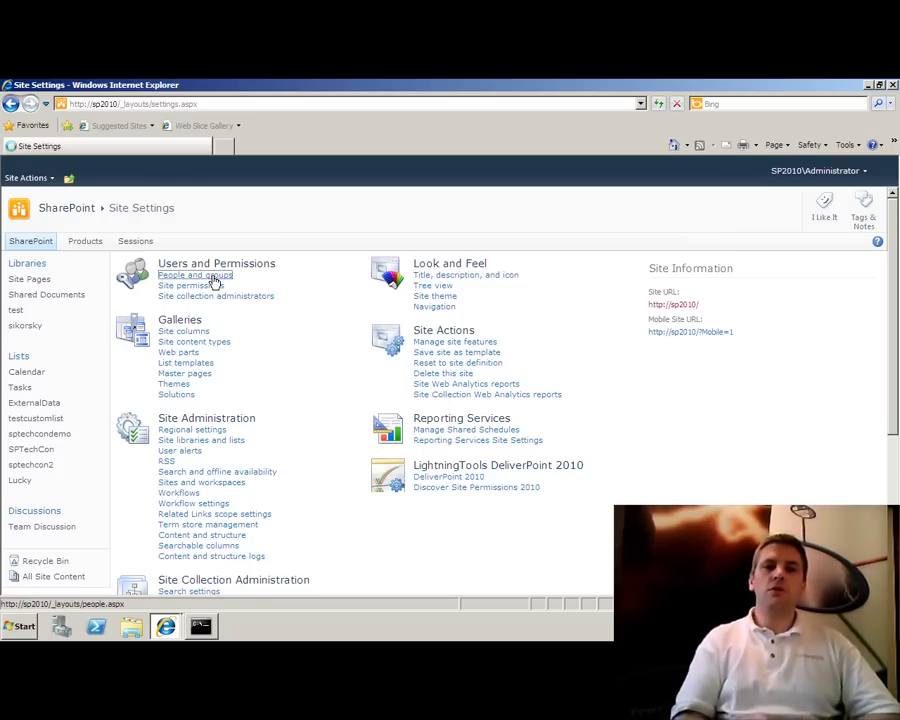
left_click(213, 282)
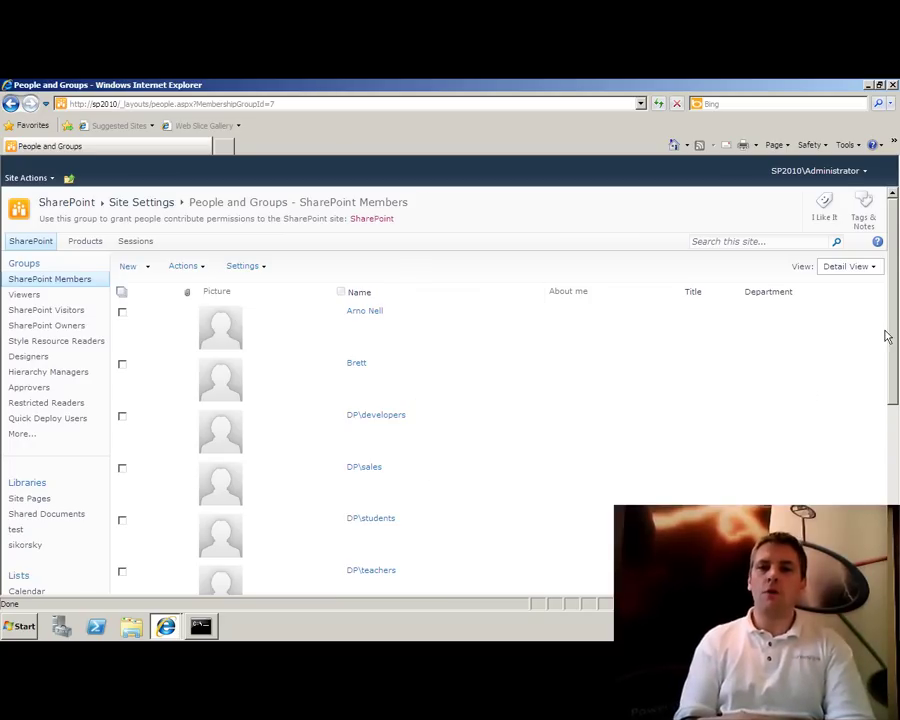
mouse_move(890, 330)
left_mouse_down()
mouse_move(893, 490)
mouse_move(888, 350)
left_mouse_up()
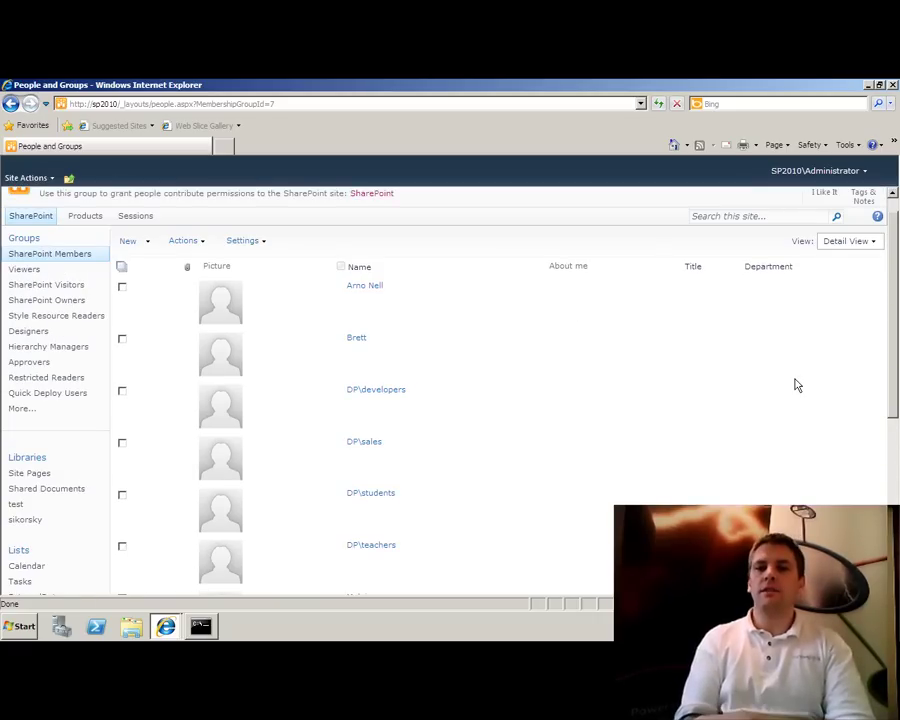
mouse_move(894, 361)
left_mouse_down()
mouse_move(895, 493)
mouse_move(884, 345)
left_mouse_up()
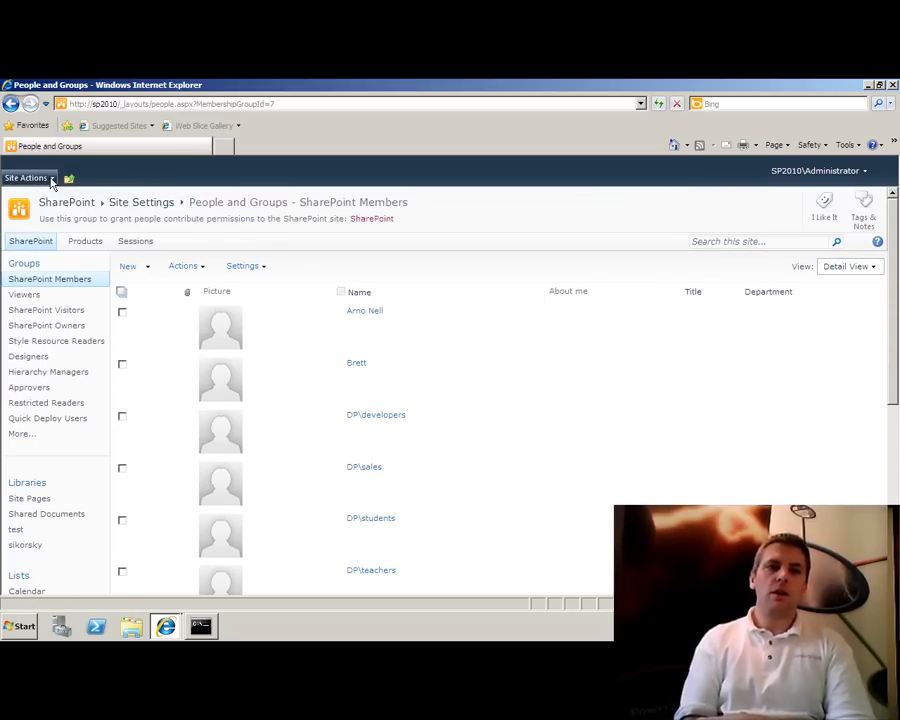
Open Site Permissions and scroll through the groups and users with their permission levels
left_click(52, 179)
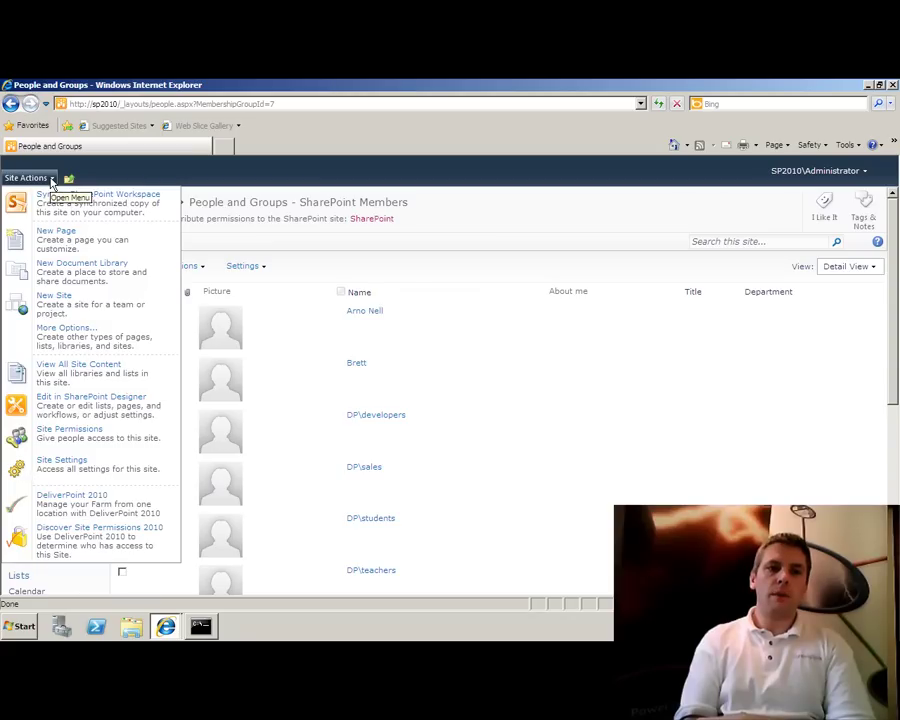
left_click(76, 434)
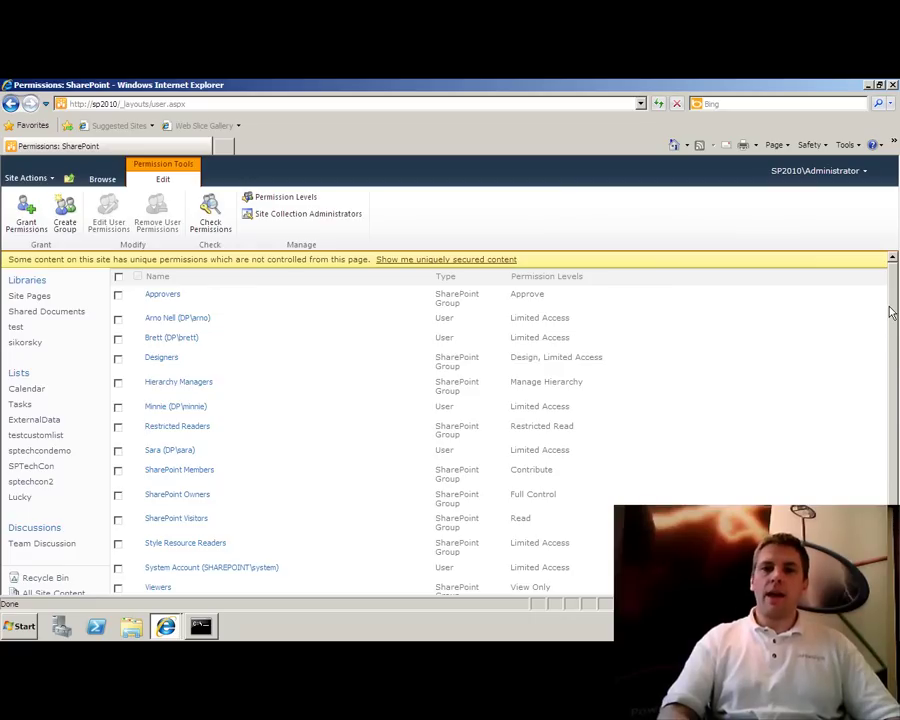
left_click_drag(892, 312, 890, 344)
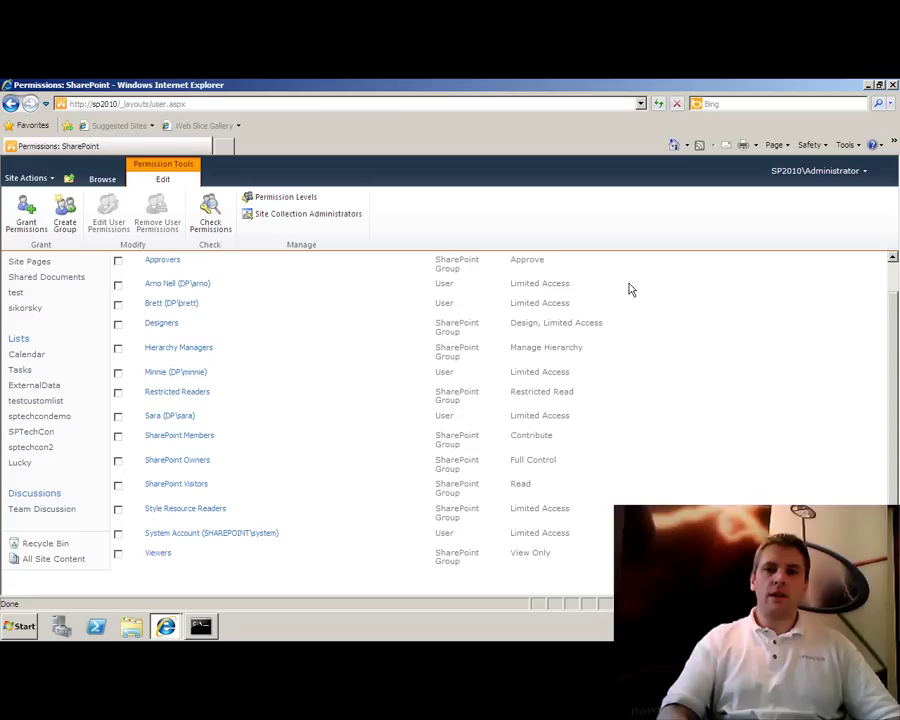
left_click_drag(892, 281, 891, 262)
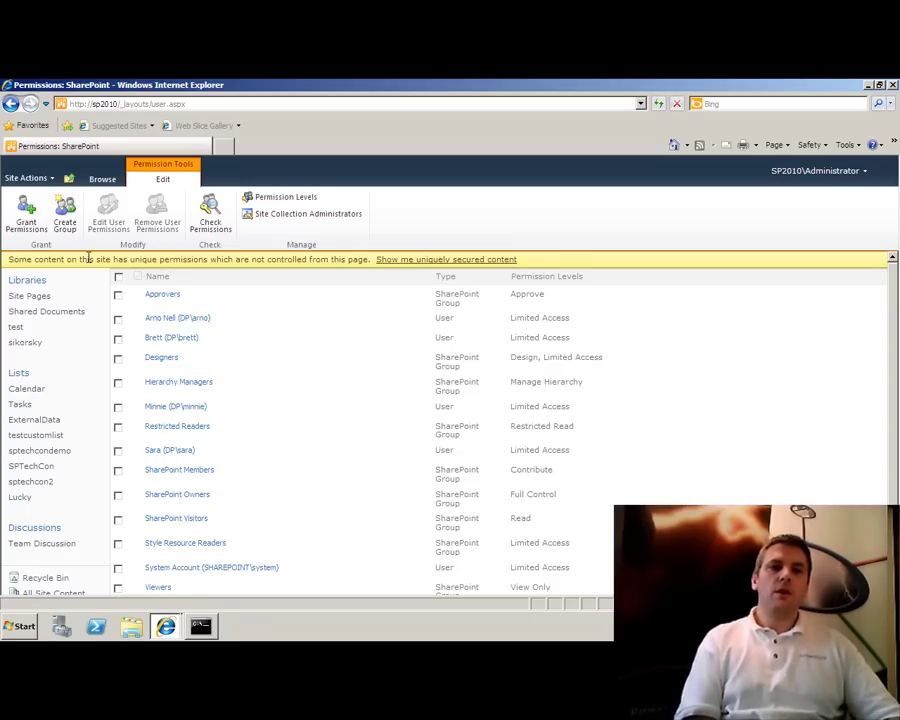
left_click(53, 180)
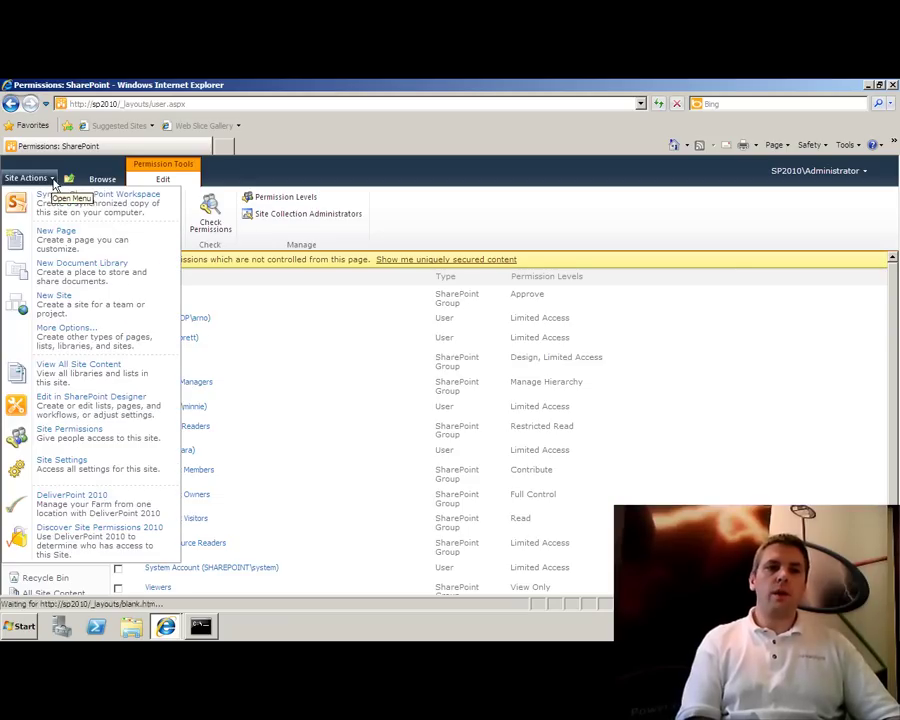
left_click(74, 462)
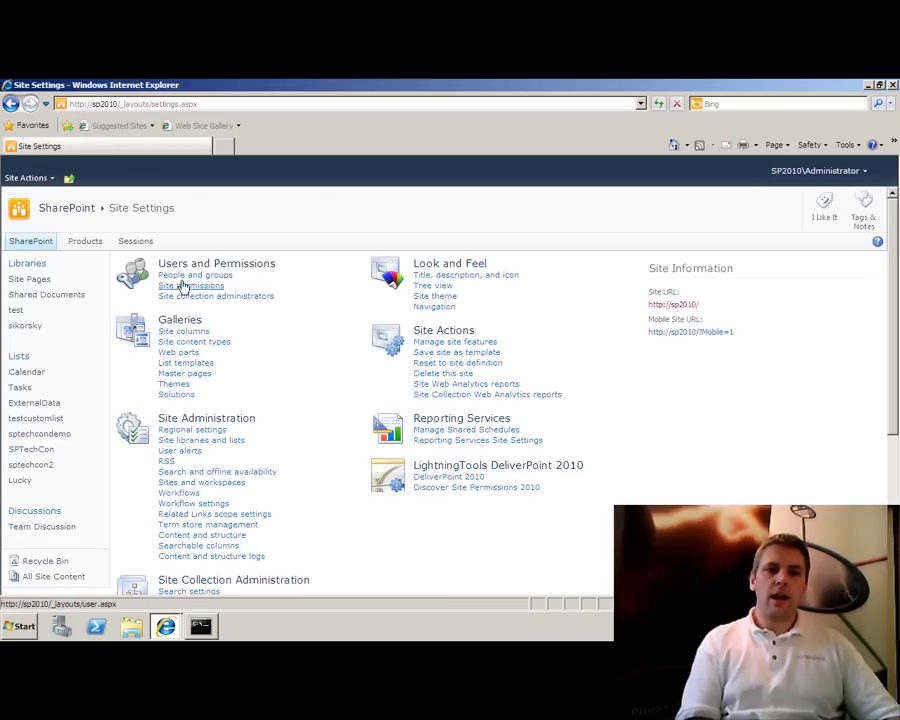
left_click(185, 277)
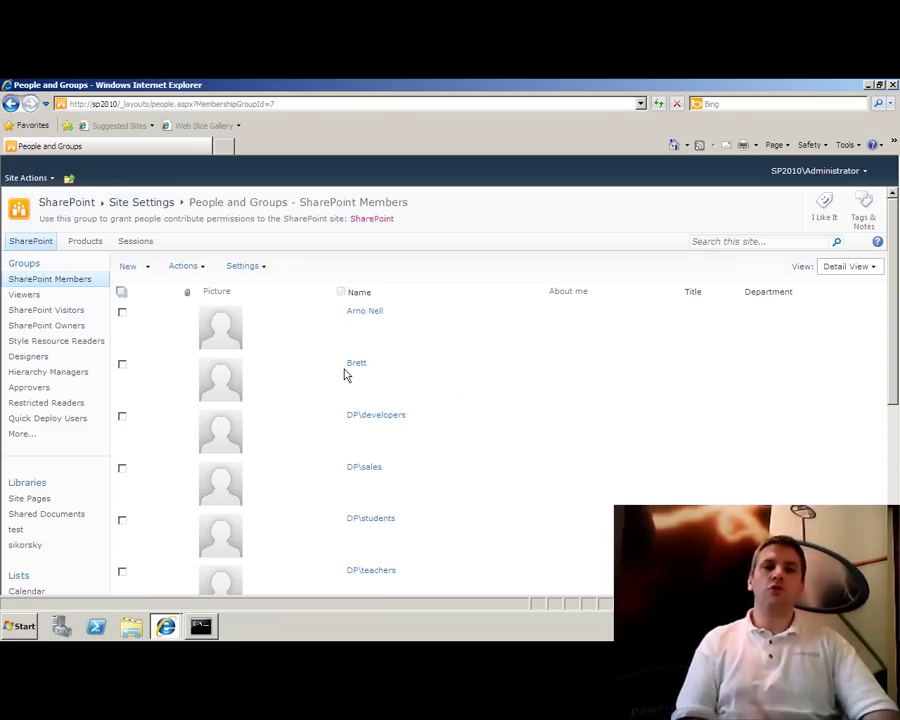
left_click(40, 177)
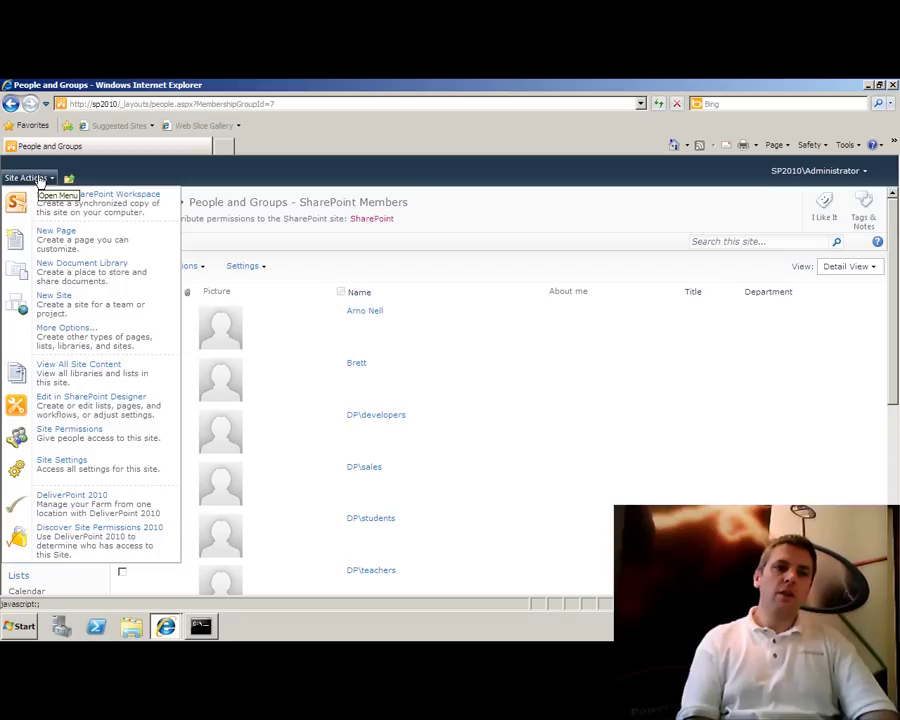
left_click(57, 436)
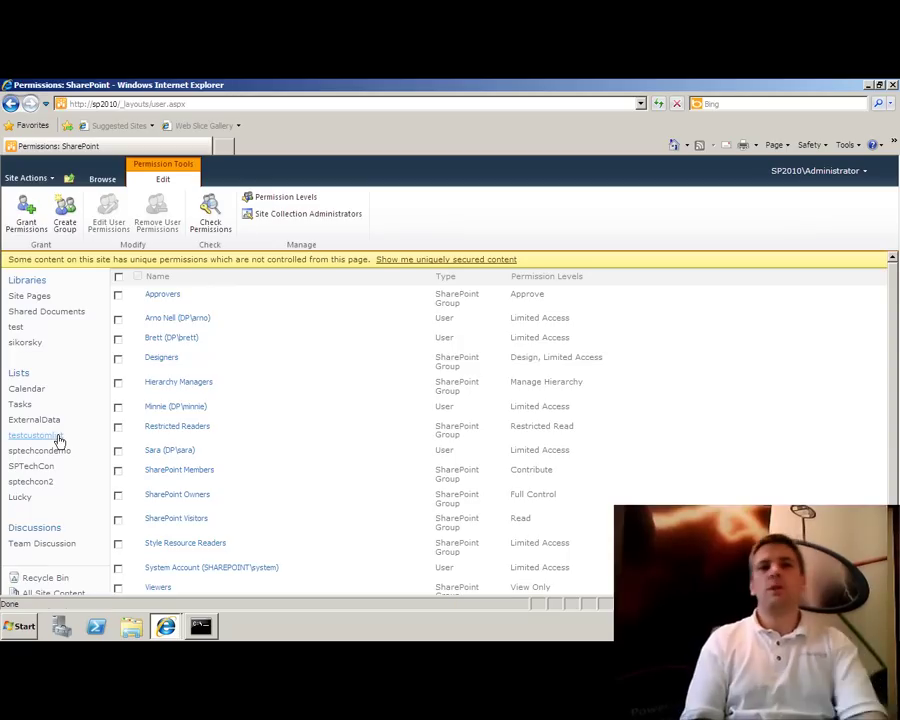
left_click(208, 218)
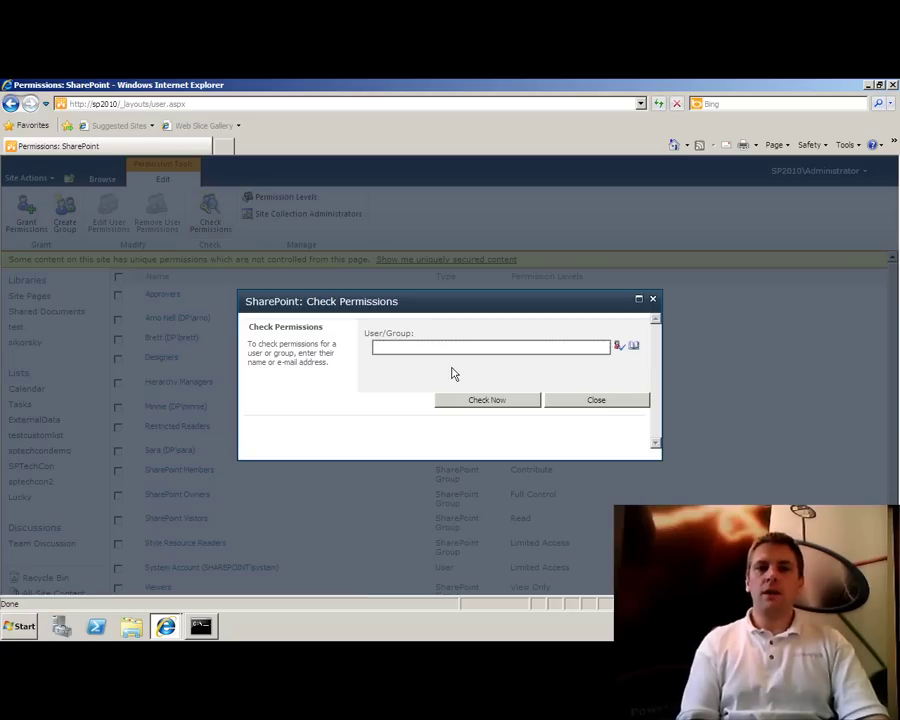
left_click(441, 347)
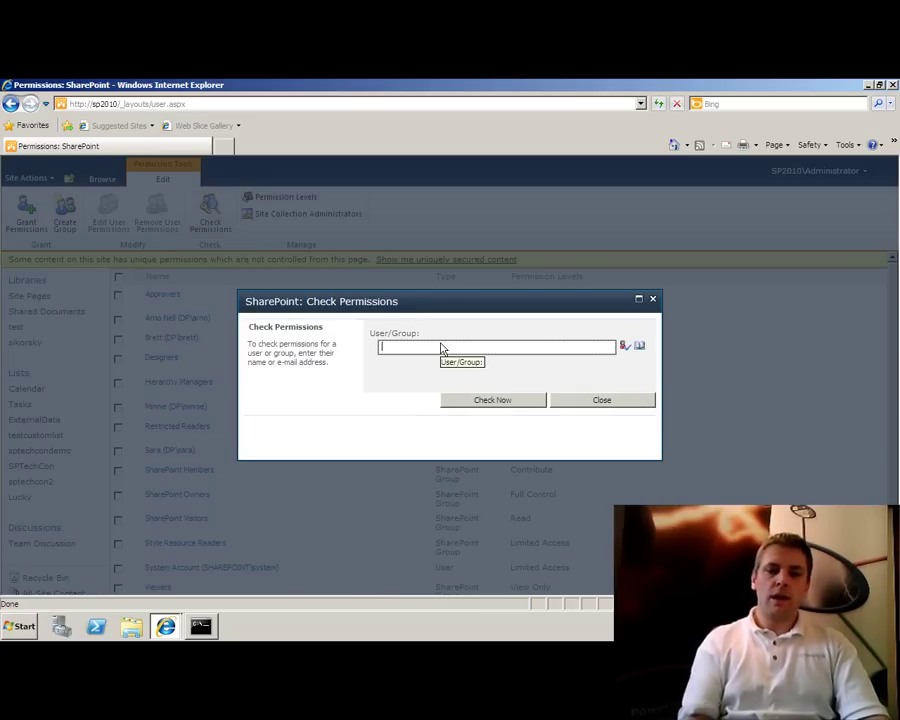
left_click(625, 347)
left_click(486, 405)
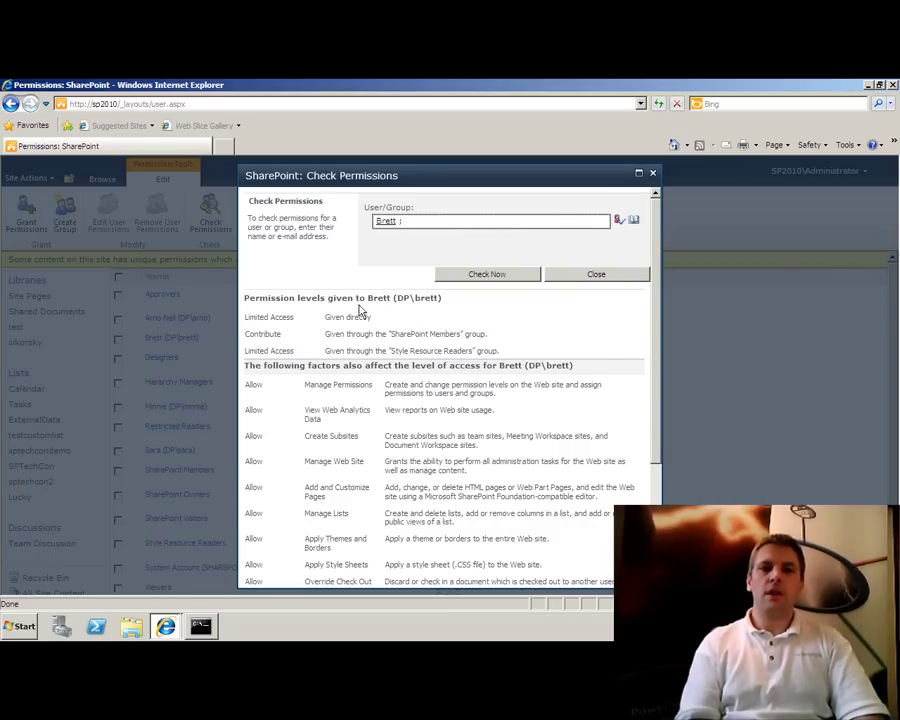
left_click(581, 275)
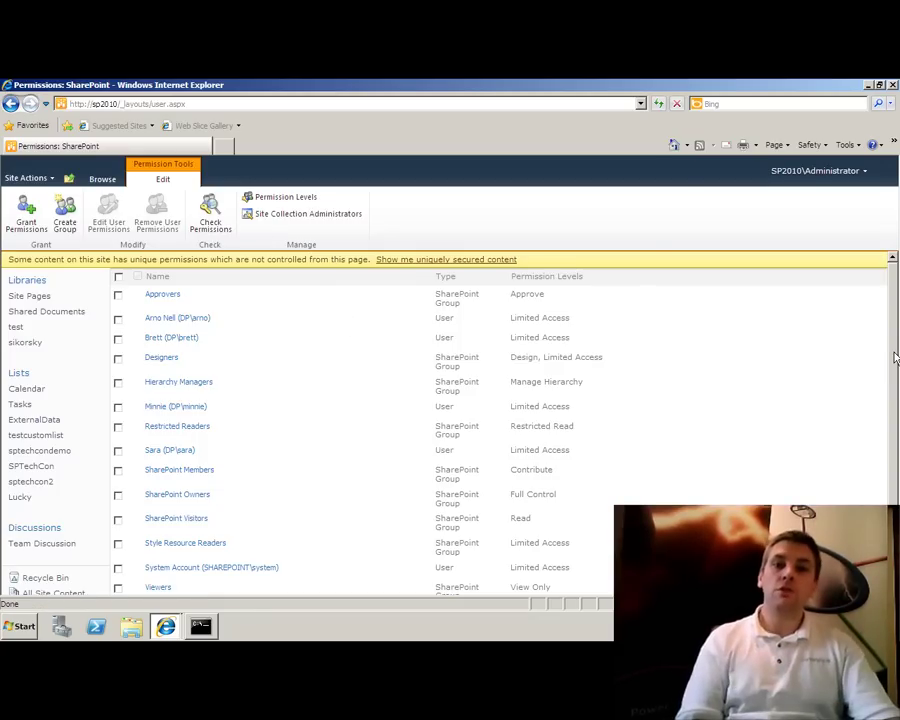
Return to the SharePoint Members people list via Site Settings and scroll its members
scroll(895, 358, "down", 1)
scroll(895, 331, "up", 1)
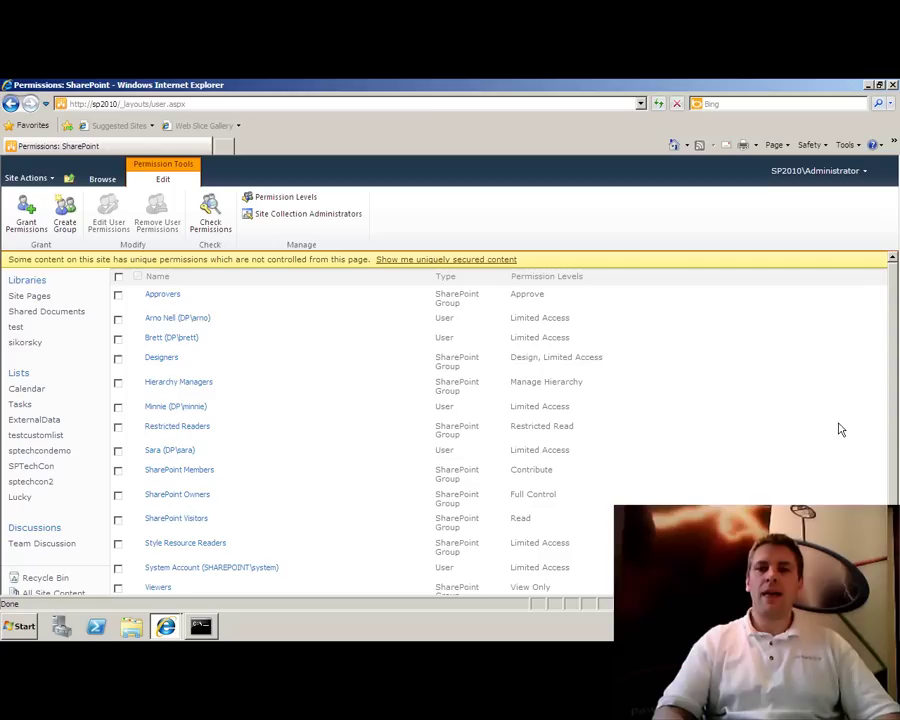
scroll(893, 427, "down", 1)
scroll(892, 380, "up", 1)
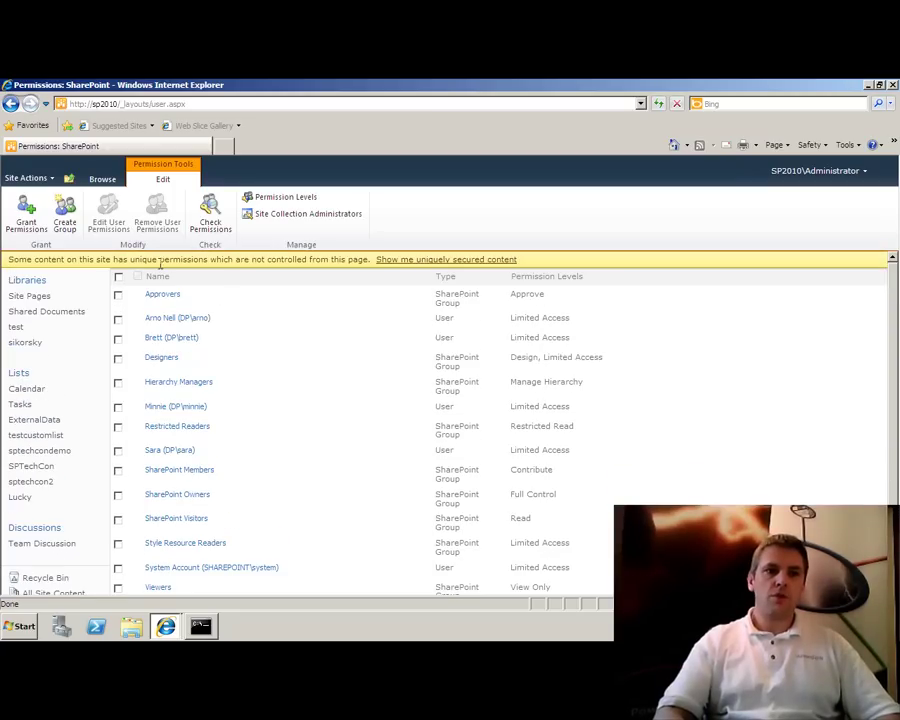
left_click(20, 180)
left_click(92, 467)
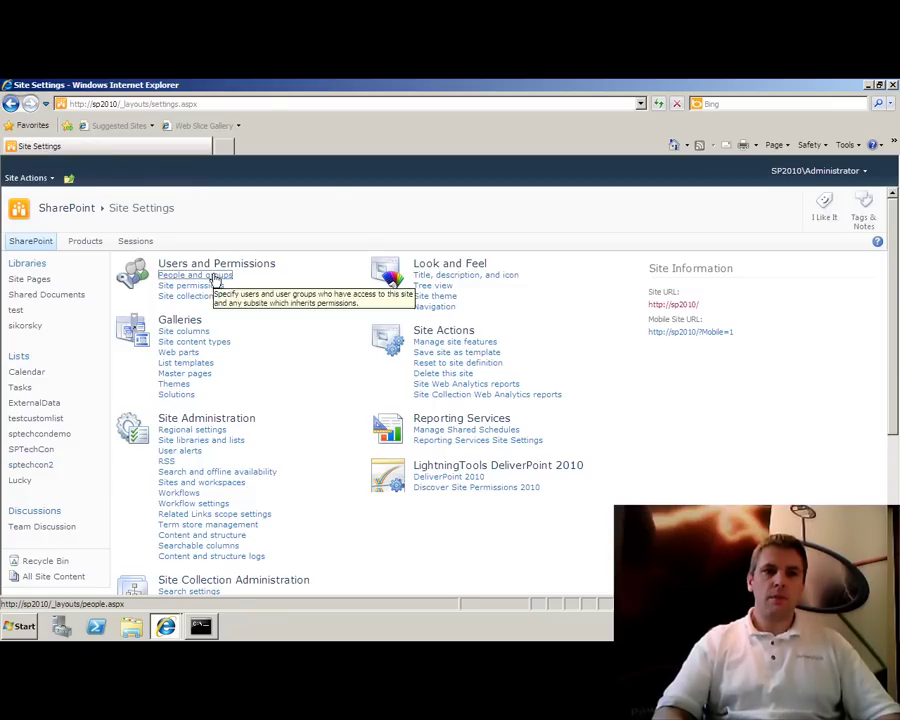
left_click(211, 279)
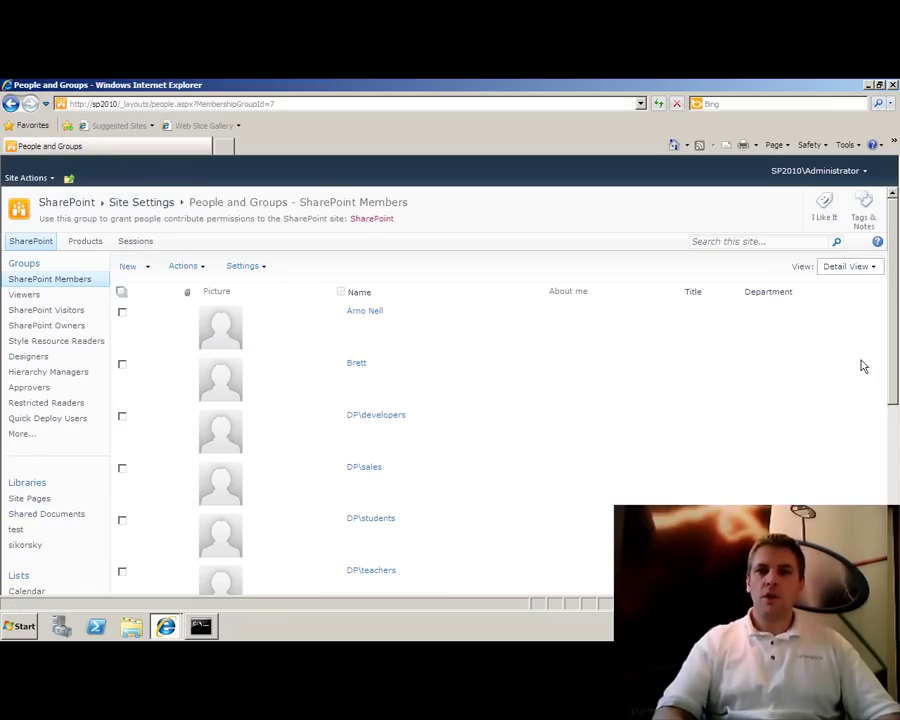
mouse_move(894, 364)
left_mouse_down()
mouse_move(894, 517)
mouse_move(893, 341)
left_mouse_up()
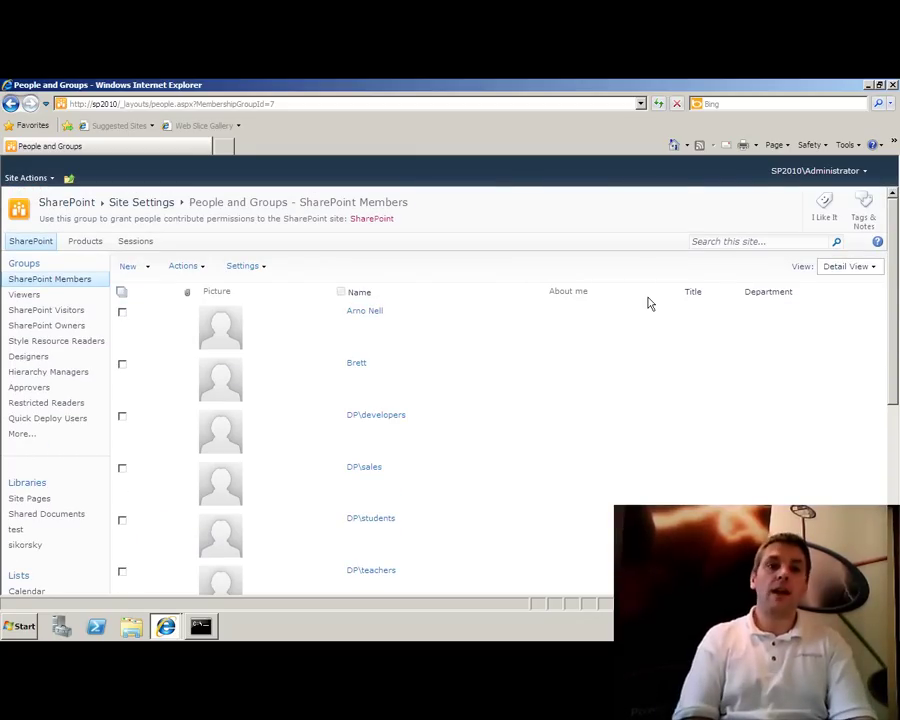
Open the site's Permissions page from Site Settings
left_click(40, 178)
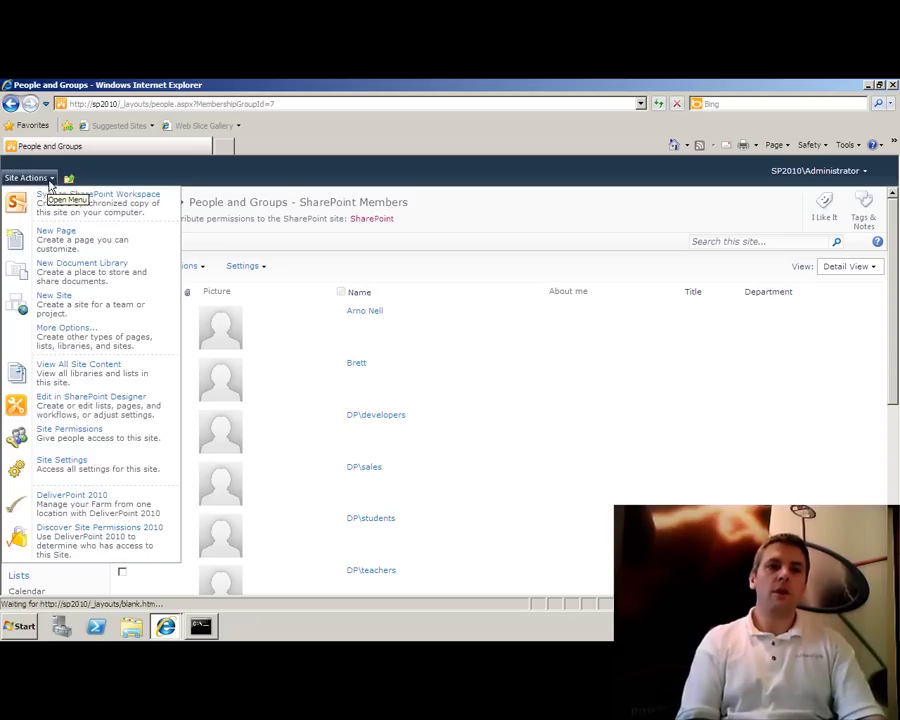
left_click(88, 472)
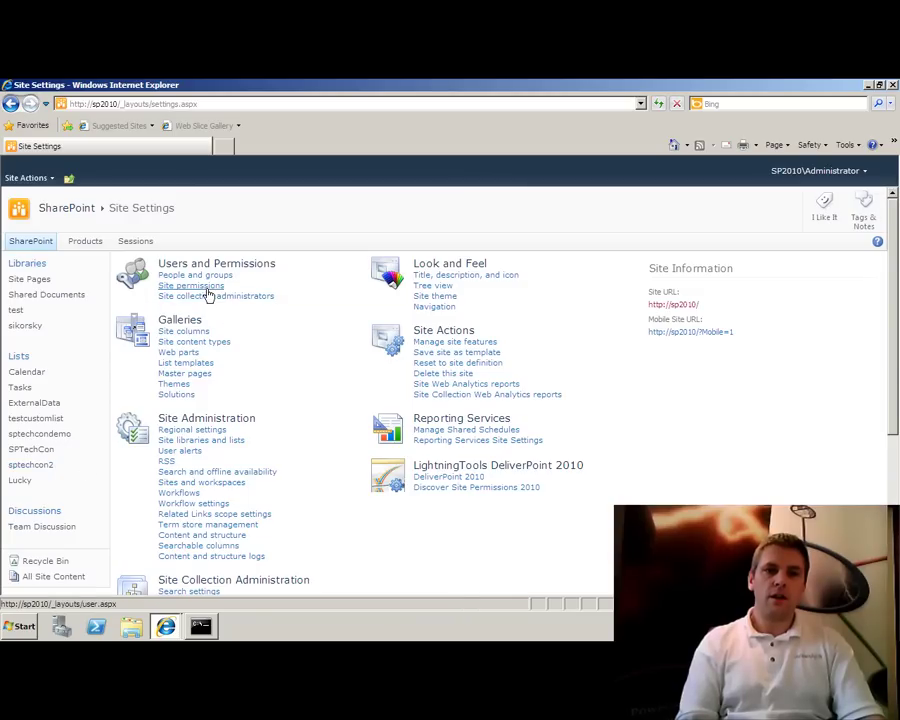
left_click(207, 287)
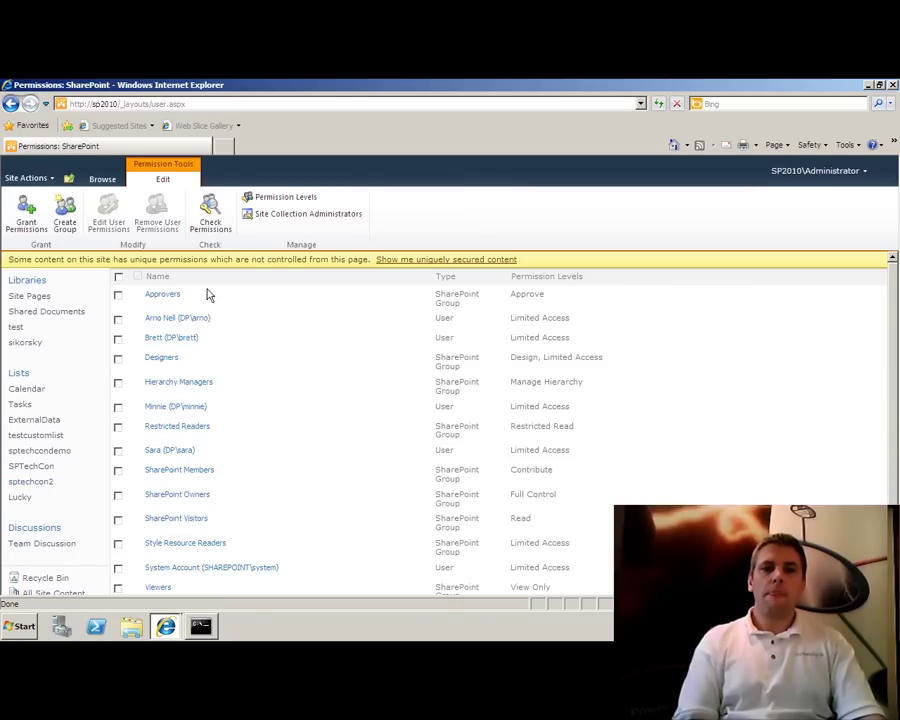
Check the demo user's permissions: Contribute via SharePoint Members, Limited Access via Style Resource Readers, then close
left_click(210, 218)
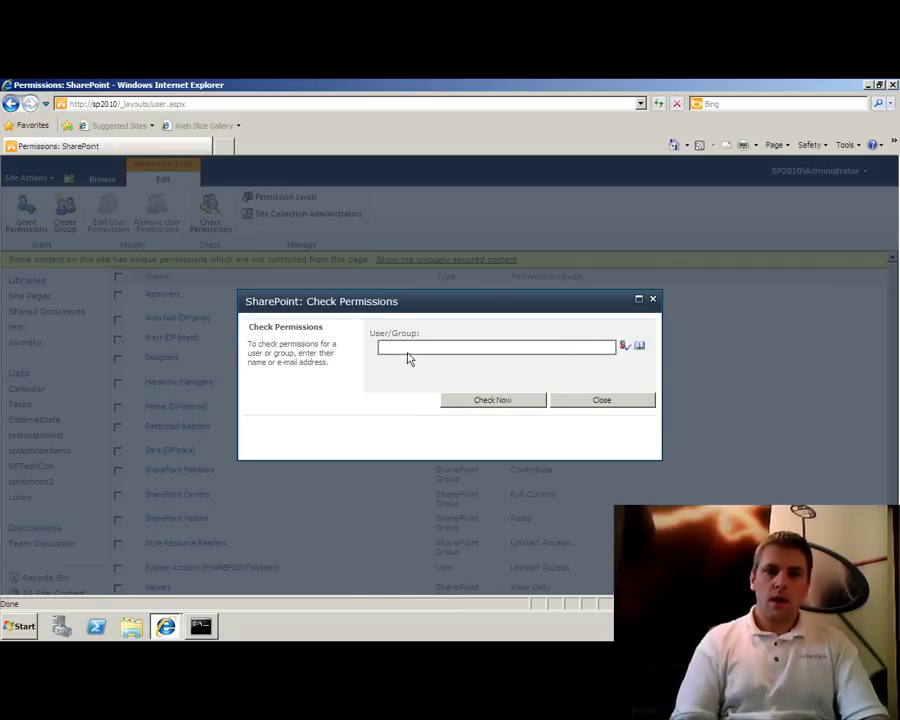
left_click(527, 401)
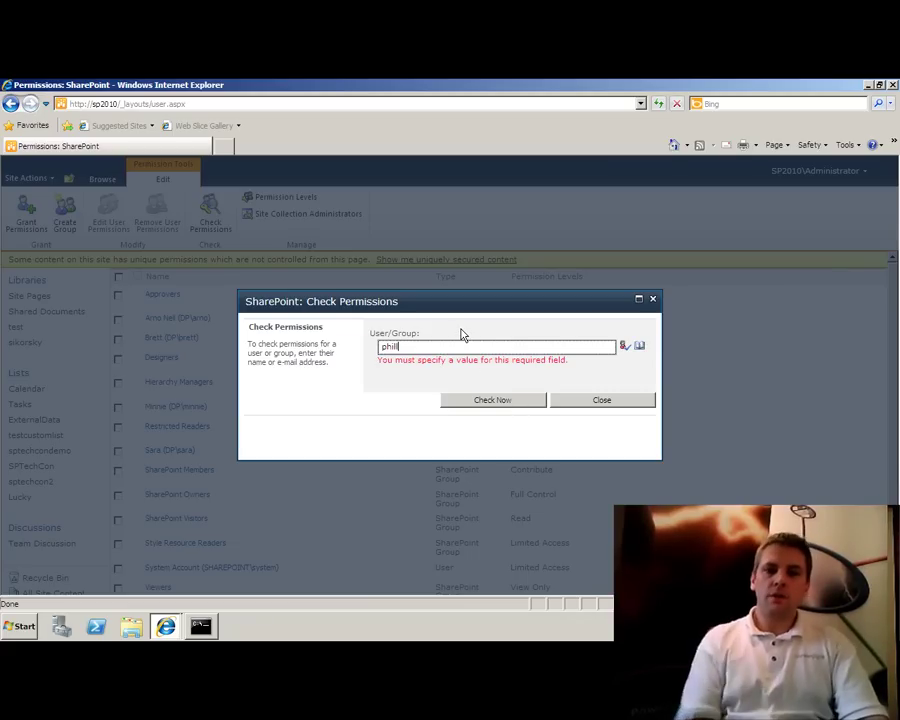
left_click(510, 402)
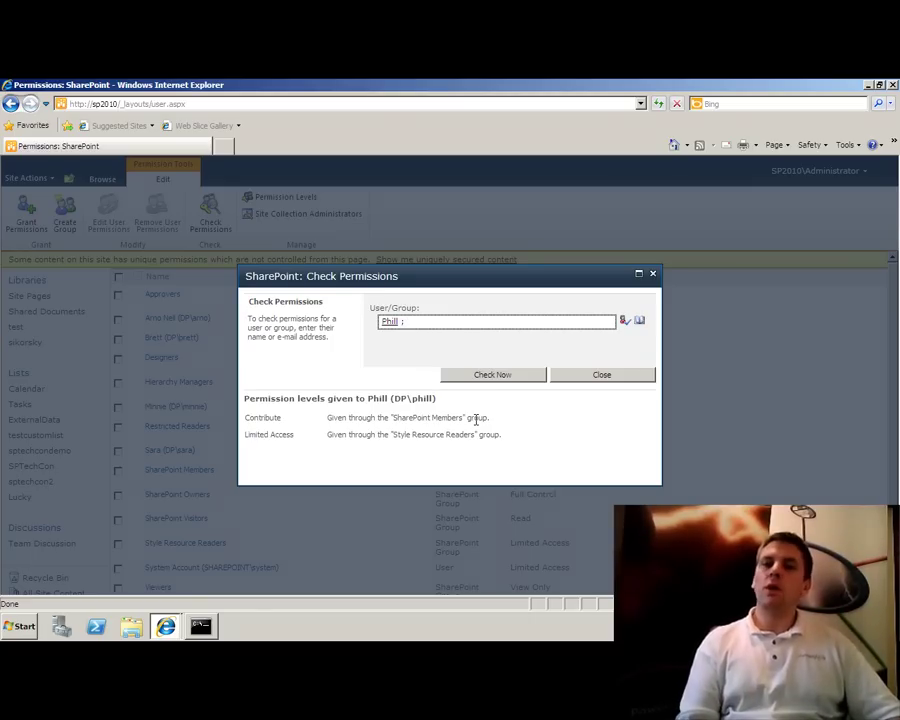
left_click(598, 377)
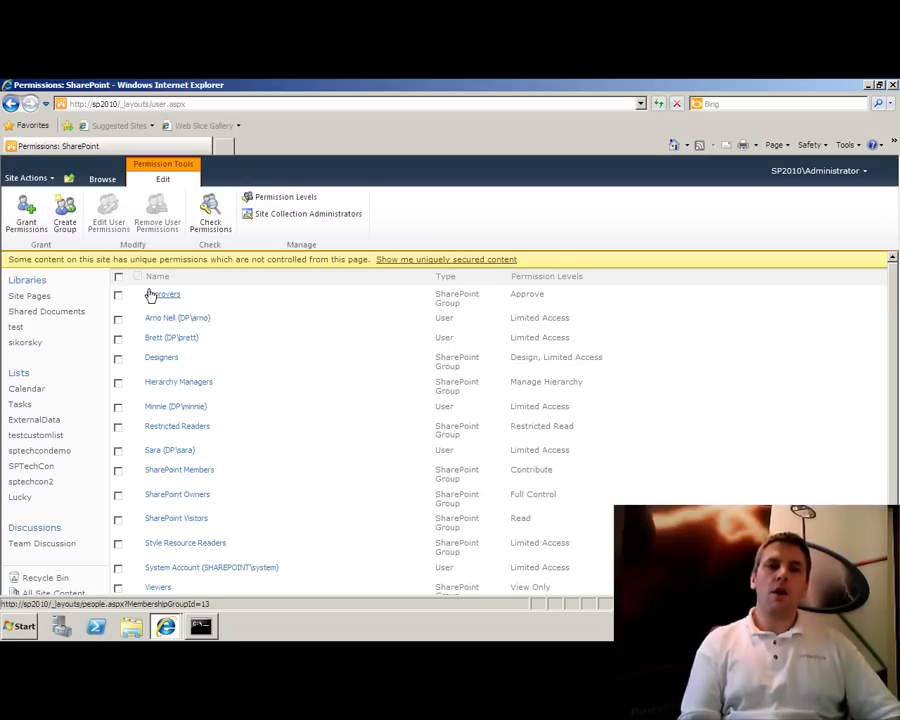
Go from Site Settings through Site permissions and back to the SharePoint Members people list
left_click(36, 178)
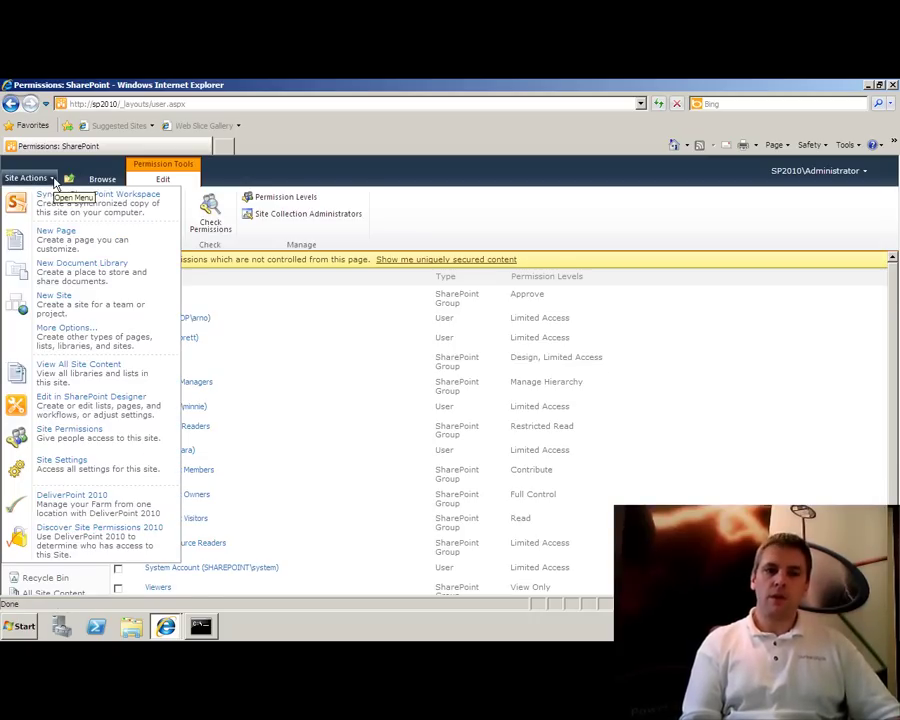
left_click(70, 466)
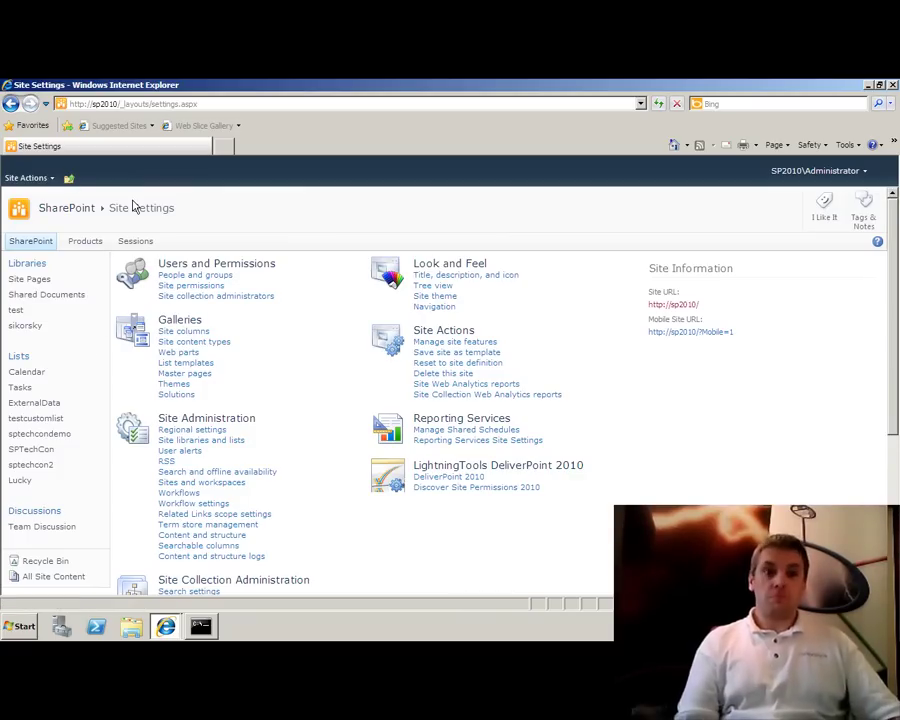
left_click(213, 287)
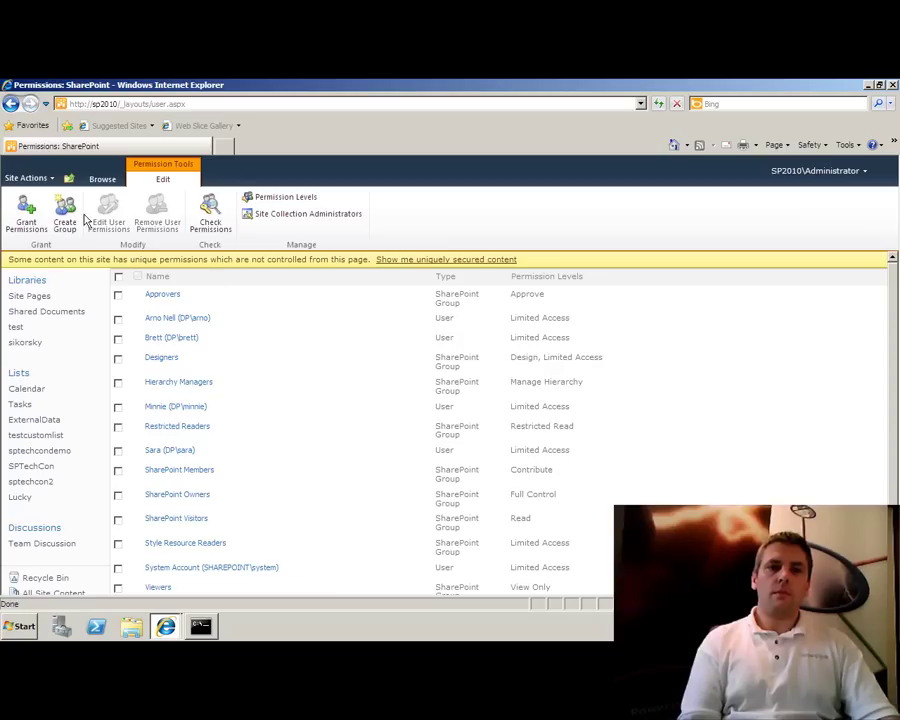
left_click(10, 103)
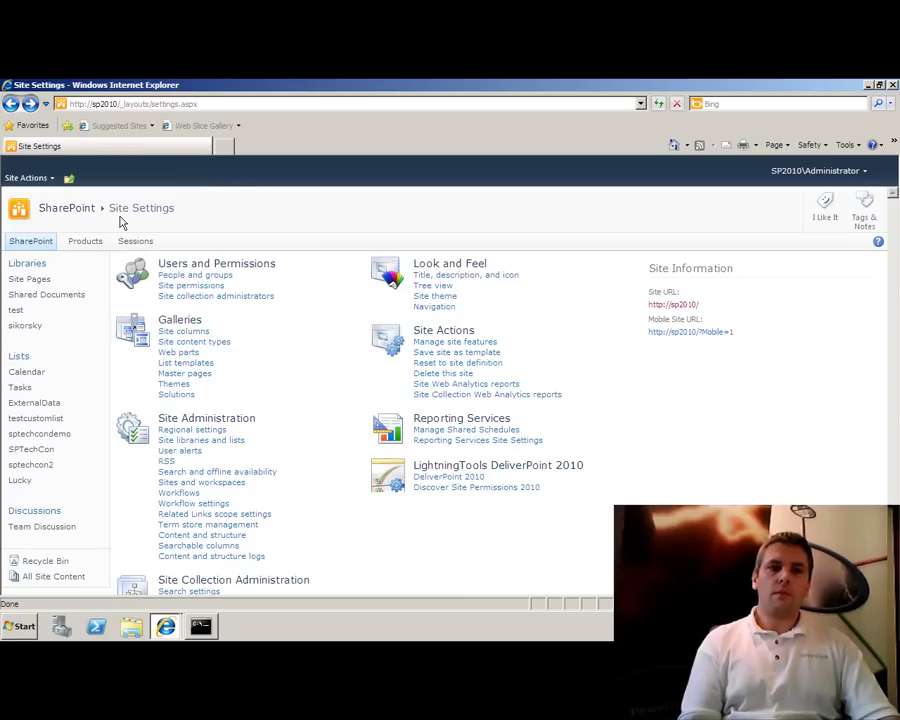
left_click(179, 279)
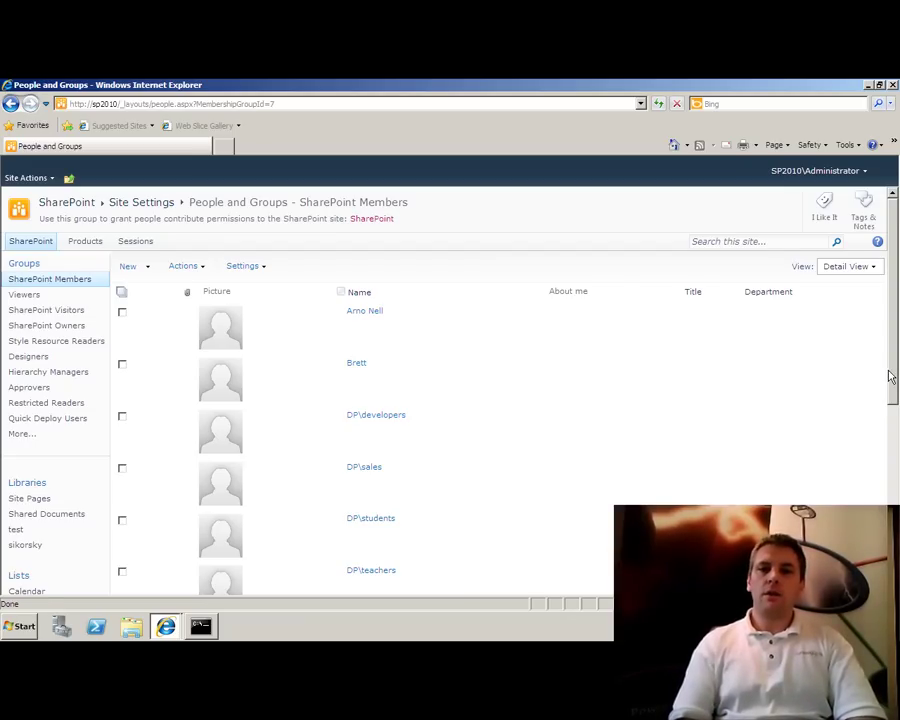
Review SharePoint Members down to DP\developers, DP\sales, DP\students, DP\teachers, then open Site Actions
left_click_drag(886, 376, 882, 526)
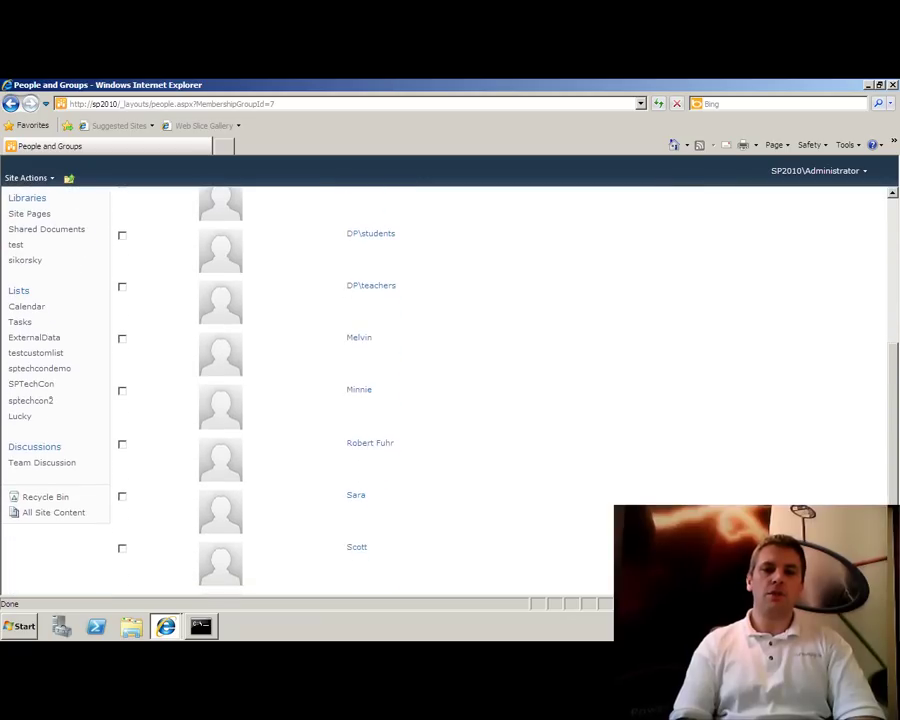
scroll(868, 420, "up", 5)
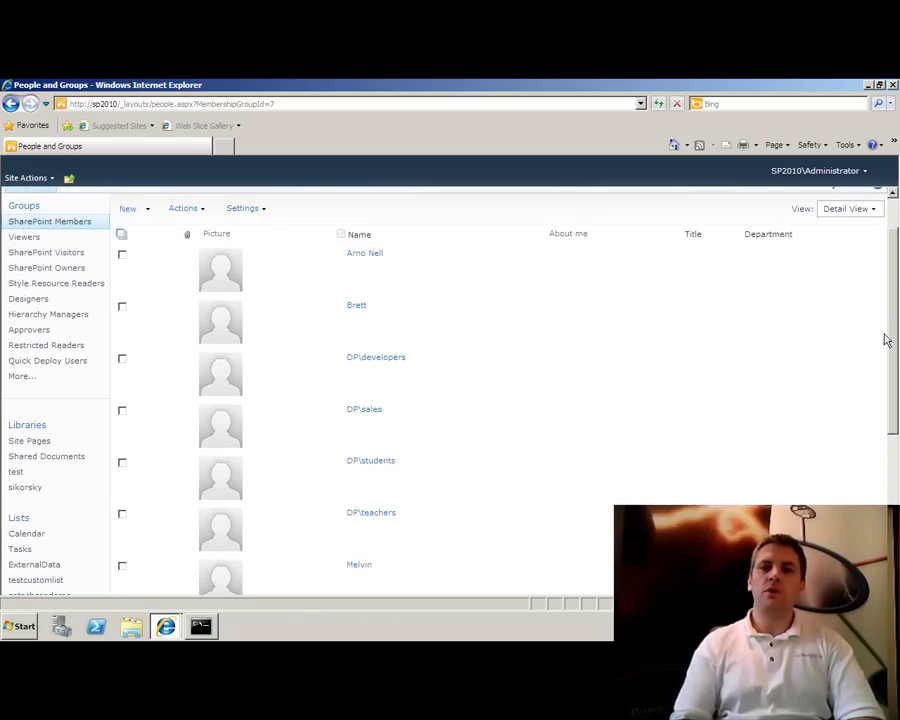
scroll(893, 310, "up", 1)
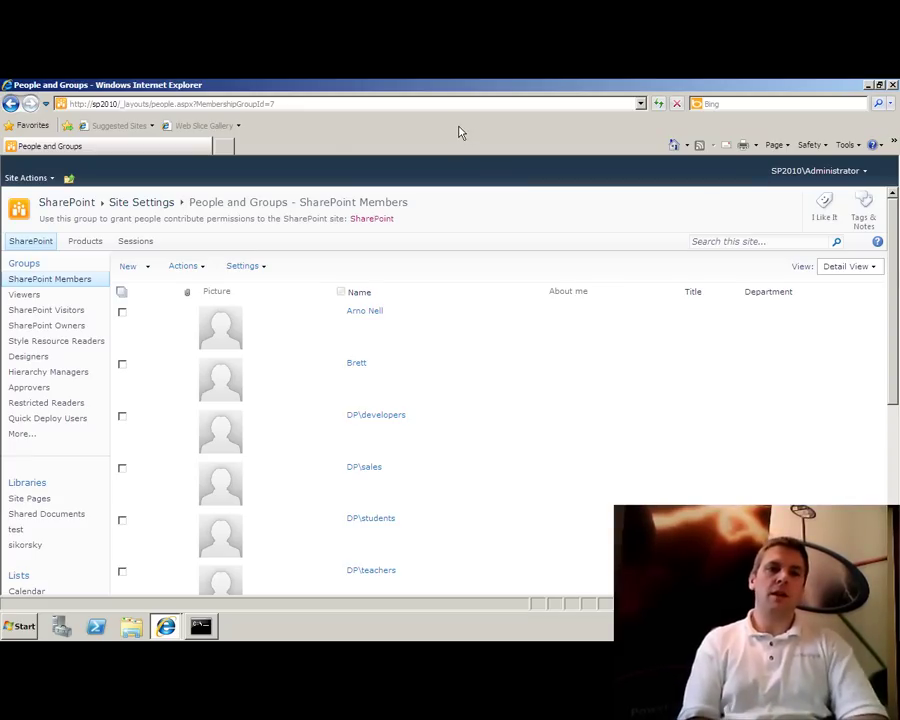
left_click(53, 178)
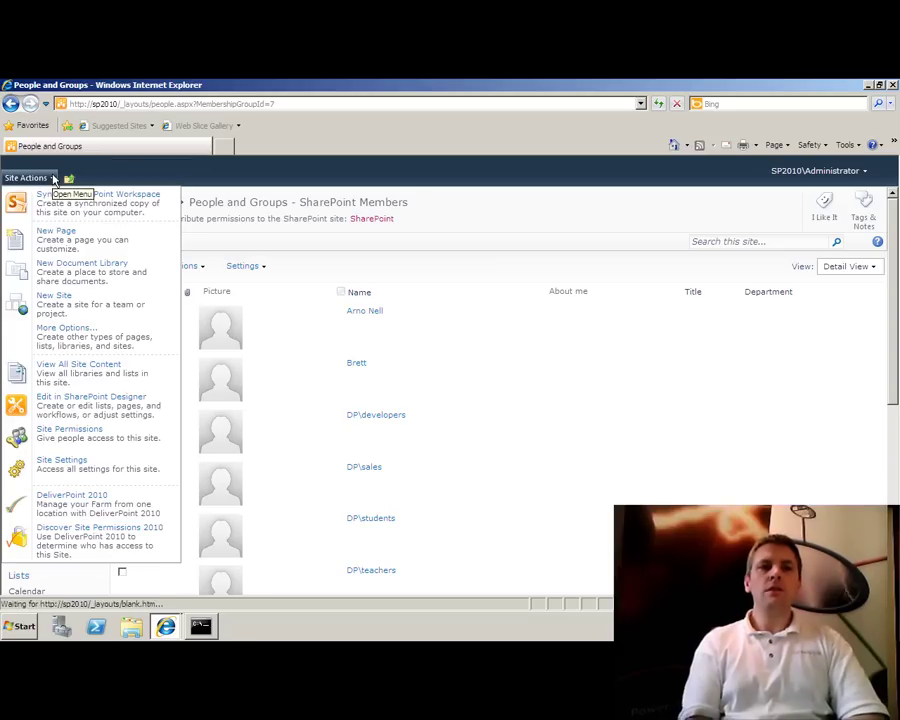
Run a DeliverPoint Discover Site Permissions 2010 report with all permission levels included
left_click(95, 545)
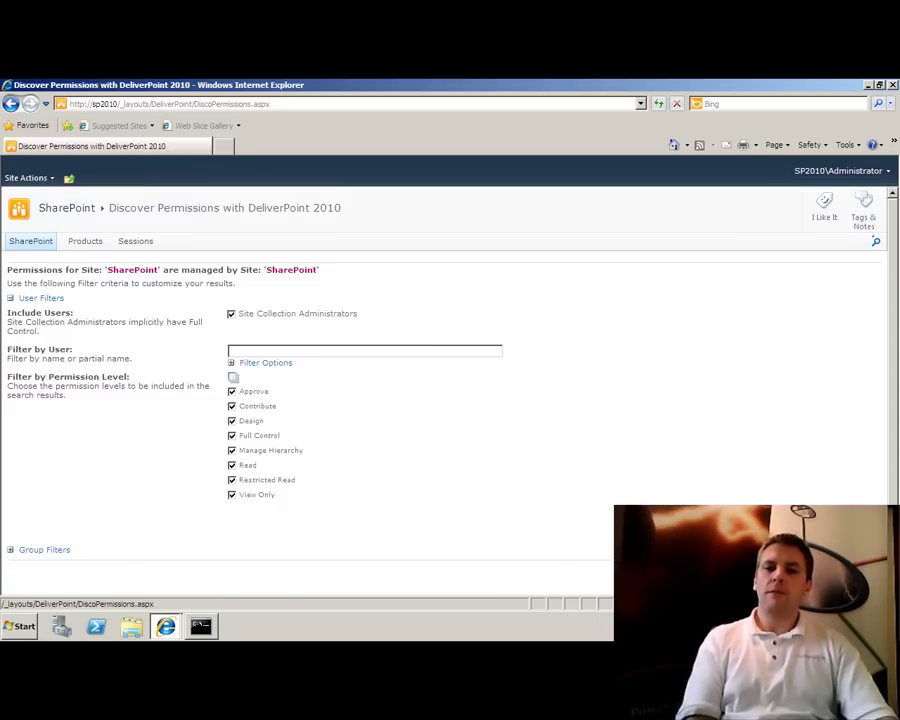
key("Return")
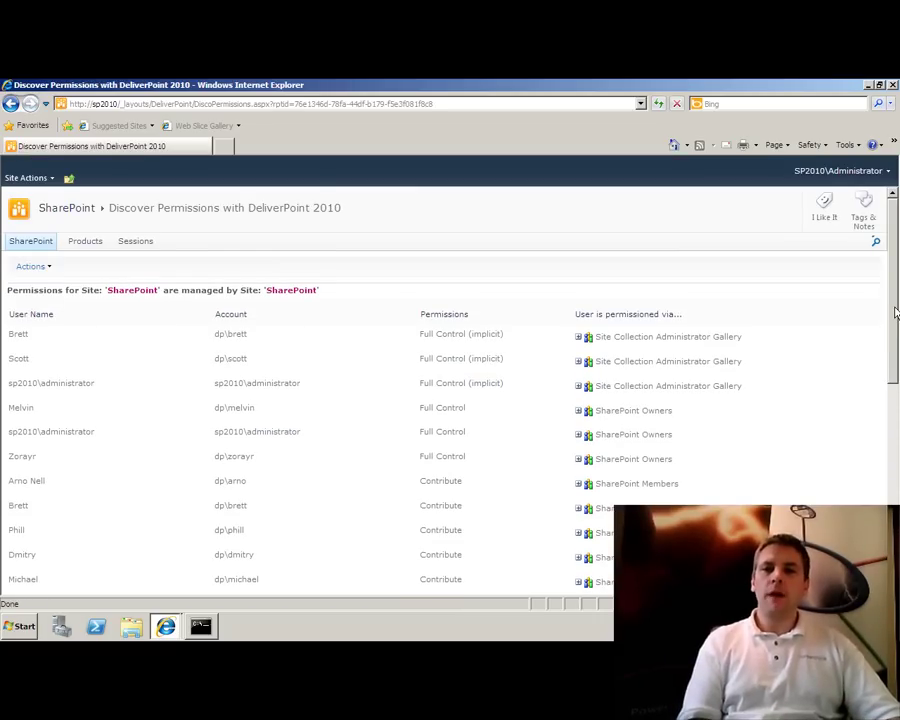
Expand the user's Contribute entry under SharePoint Members to reveal access via DP\developers
left_click_drag(896, 313, 884, 270)
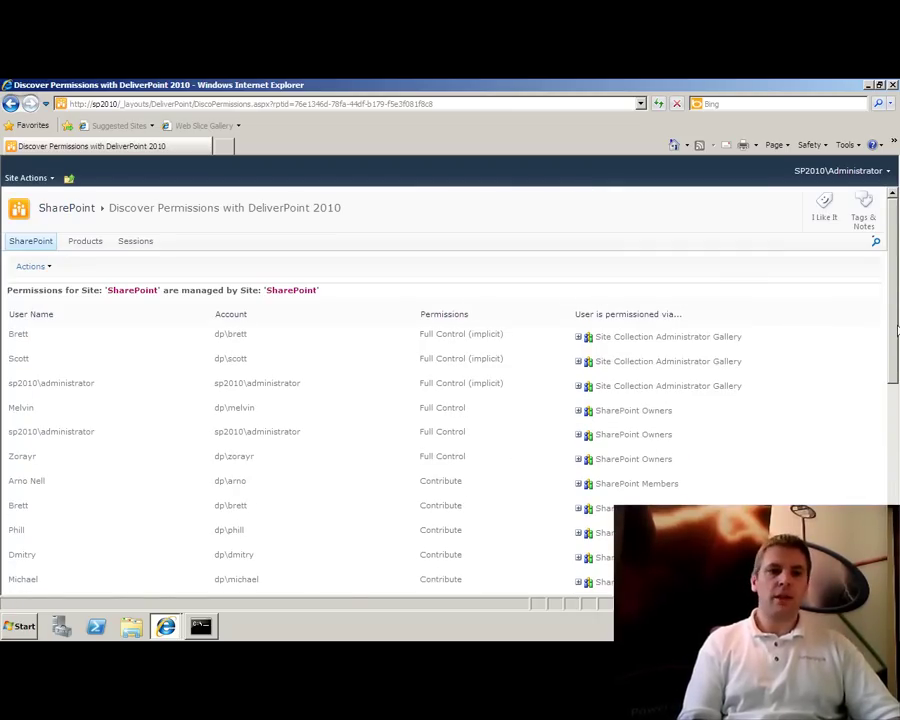
left_click_drag(897, 330, 886, 398)
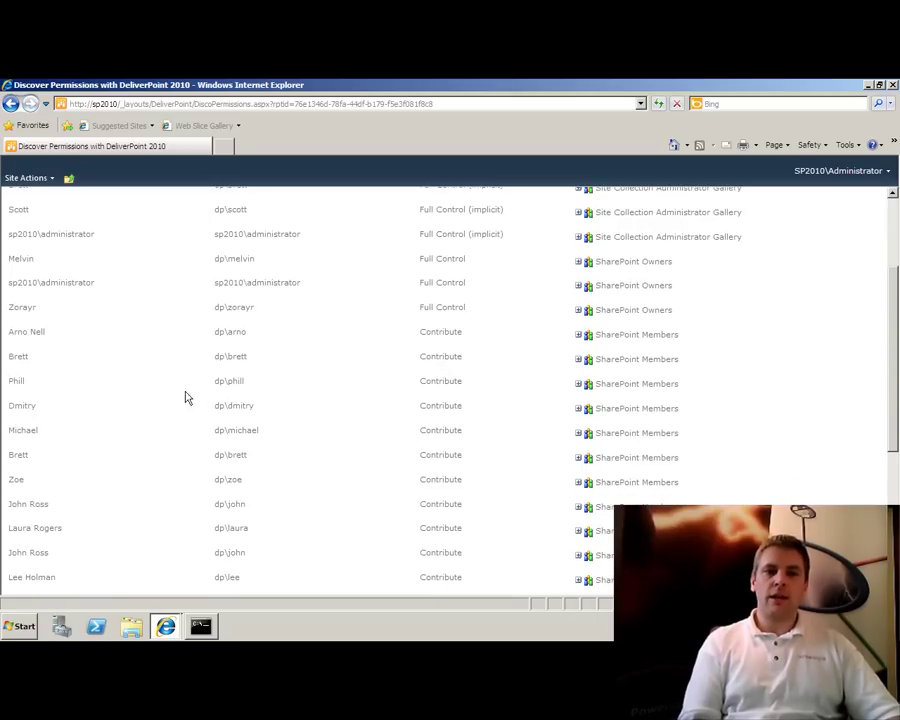
double_click(450, 381)
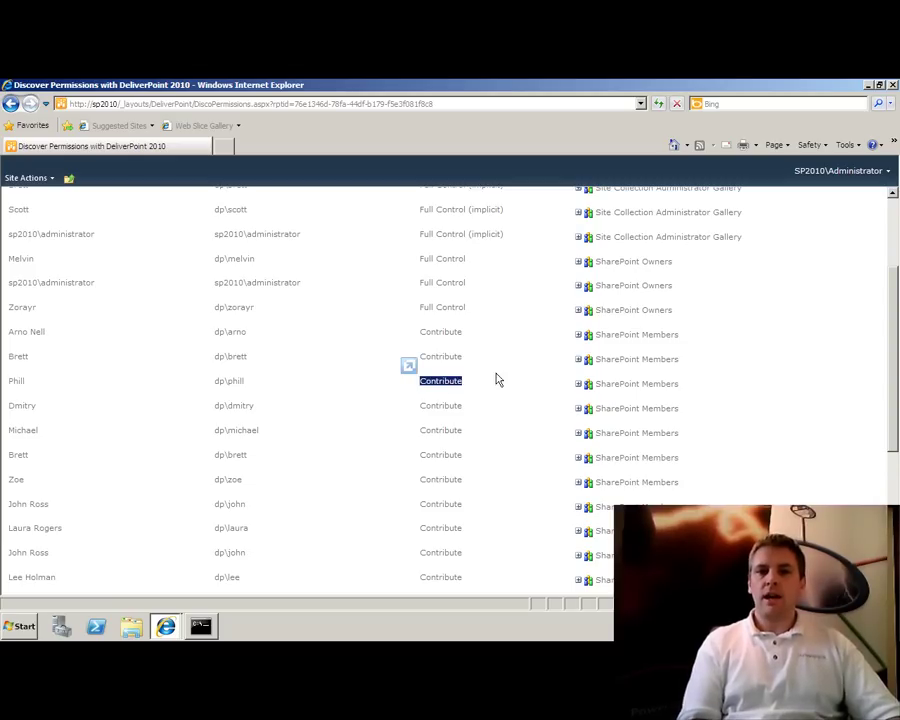
left_click(578, 384)
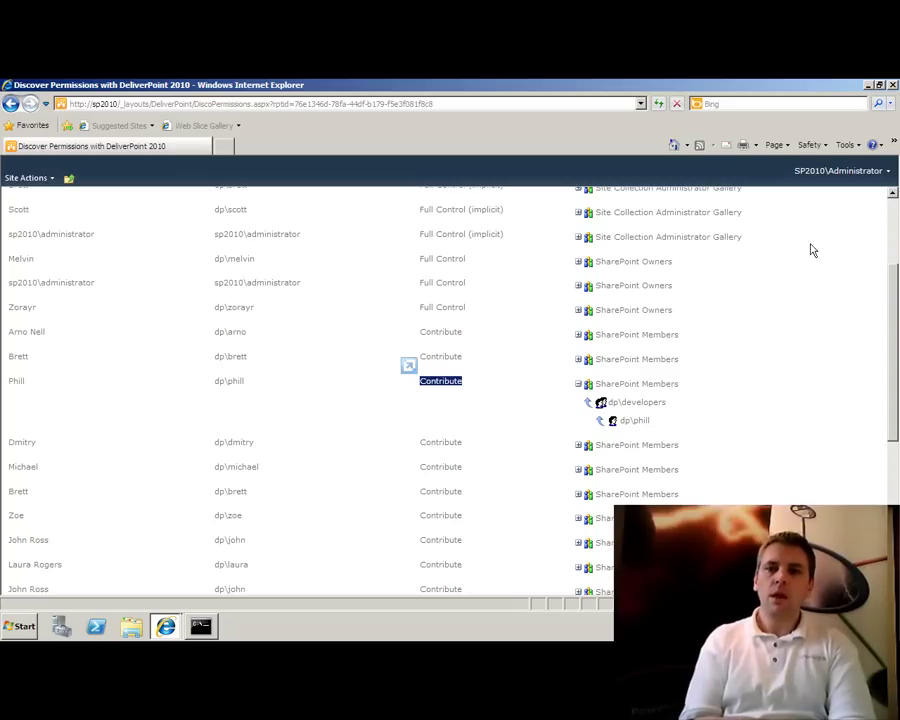
scroll(896, 215, "up", 3)
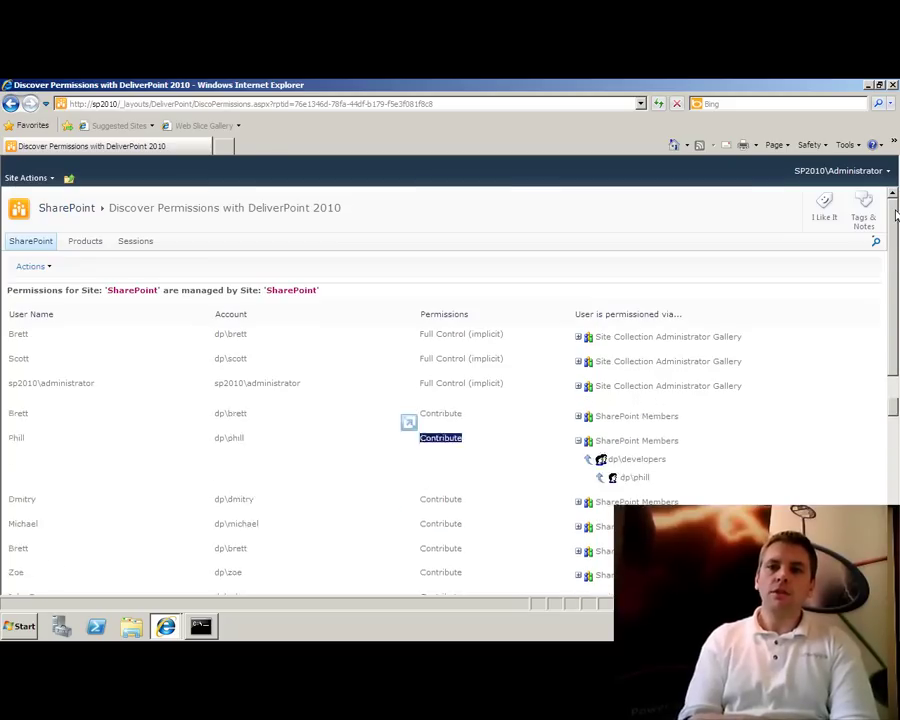
Open the Tasks list and launch Discover List Permissions 2010 from List Tools custom commands
left_click(30, 244)
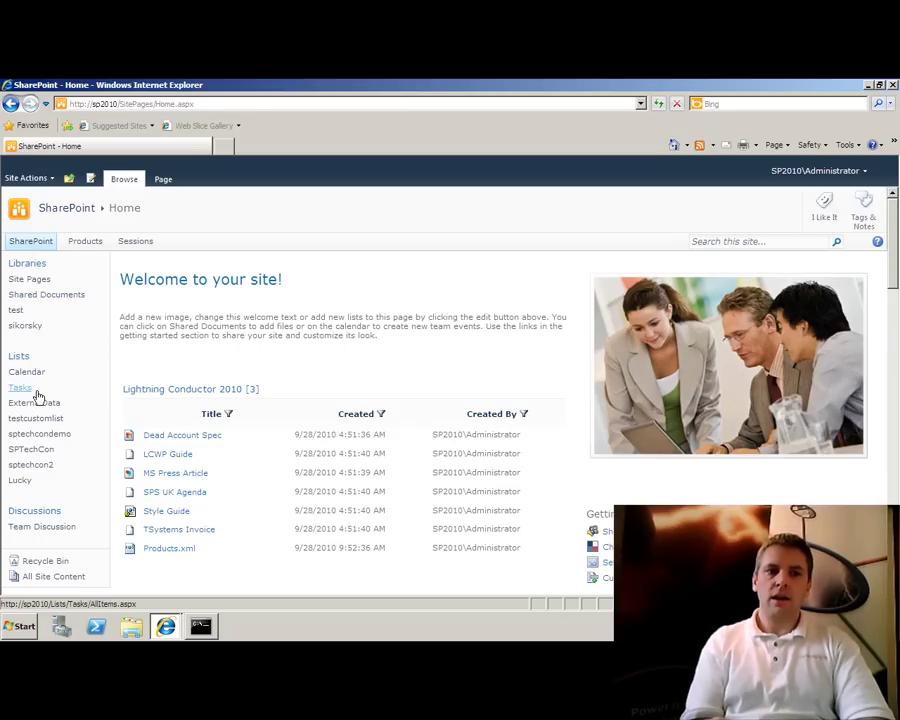
left_click(27, 393)
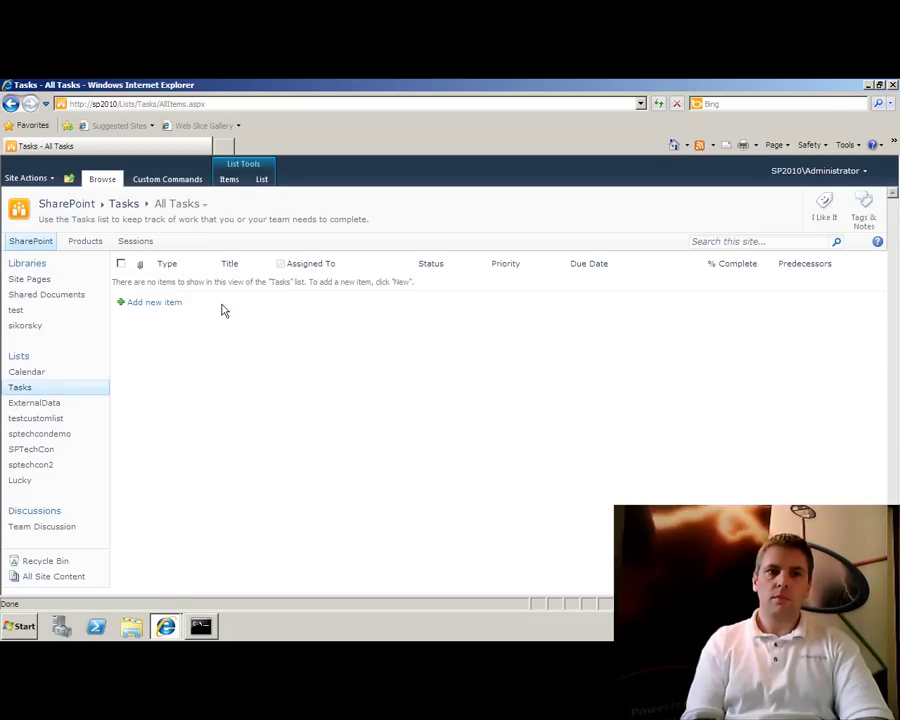
left_click(261, 184)
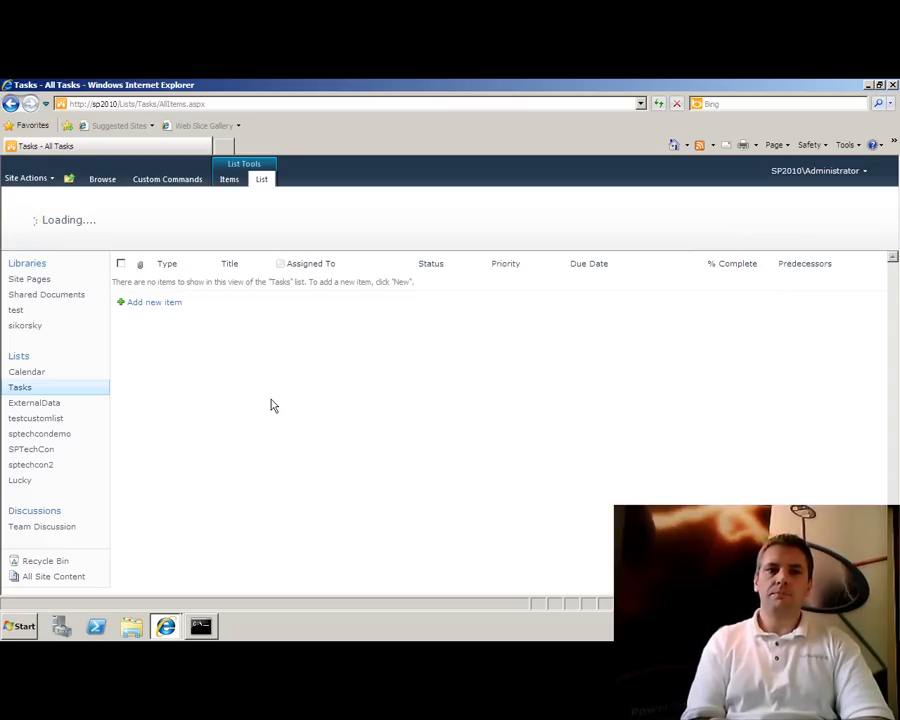
left_click(182, 183)
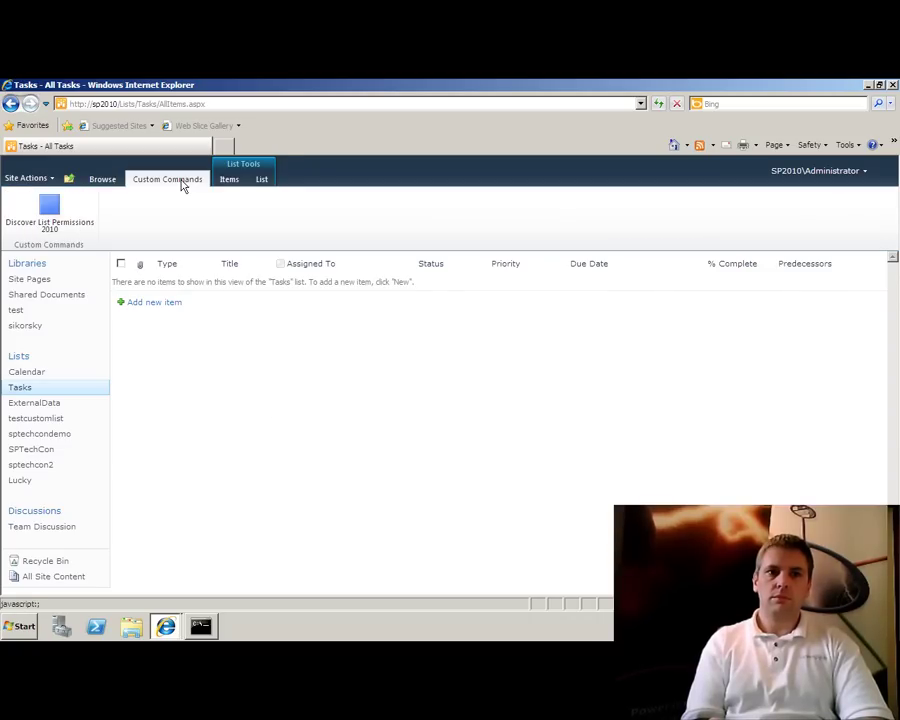
left_click(65, 210)
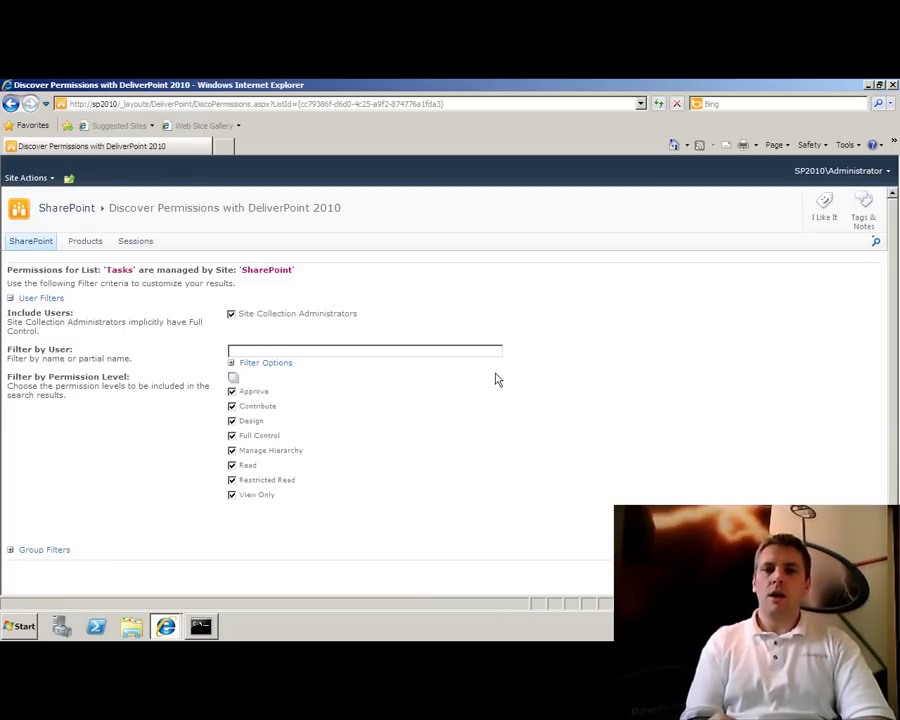
Run the Tasks list permissions report filtered to the demo user's account
left_click(432, 351)
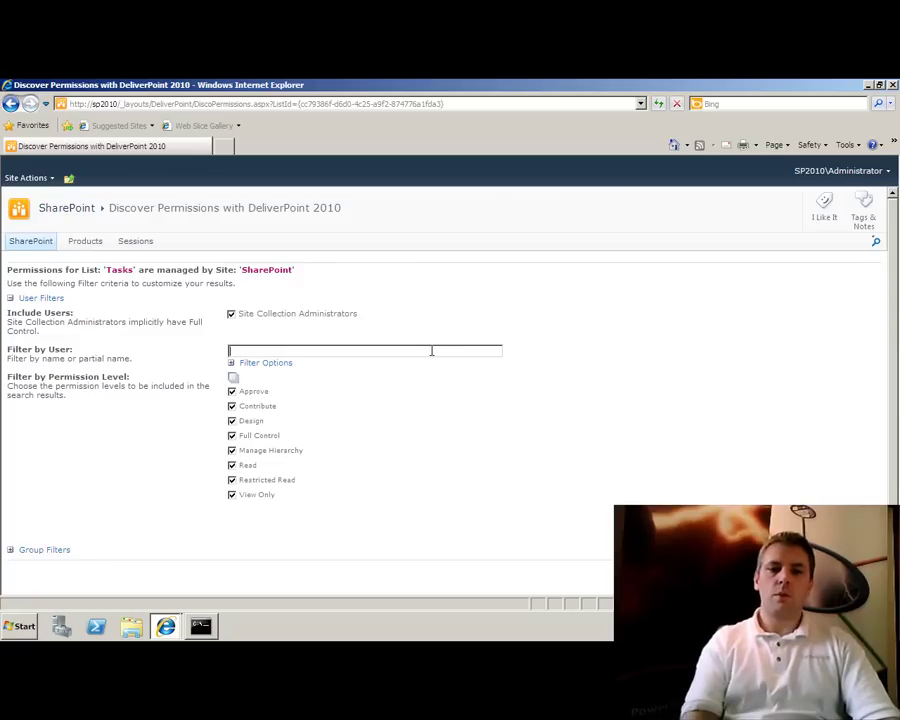
type("phill")
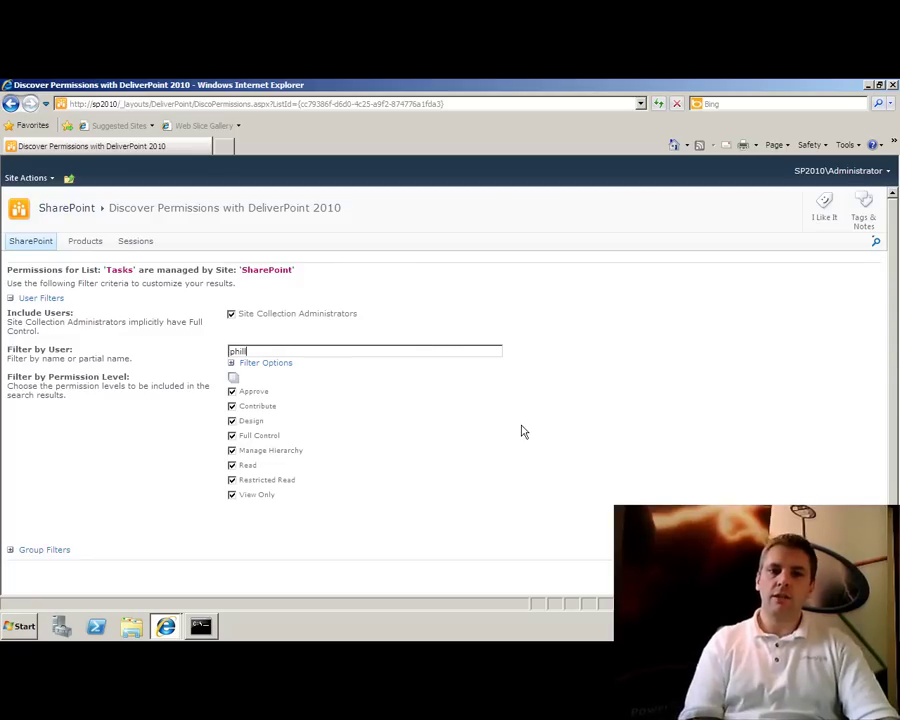
key("Return")
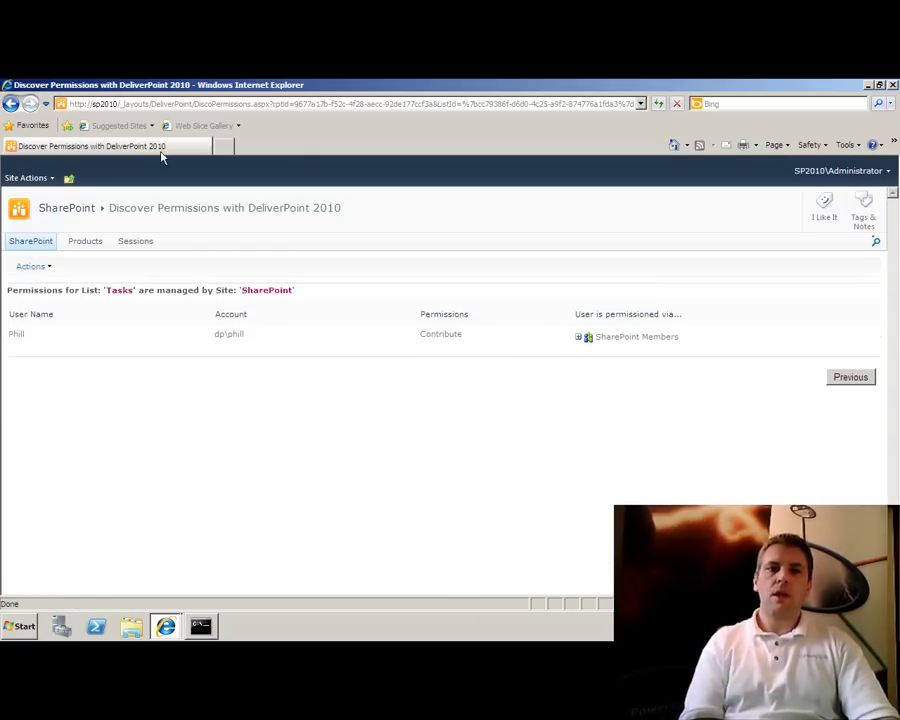
Clear the user filter and rerun the report for Contribute only, unchecking every other permission level
left_click(11, 104)
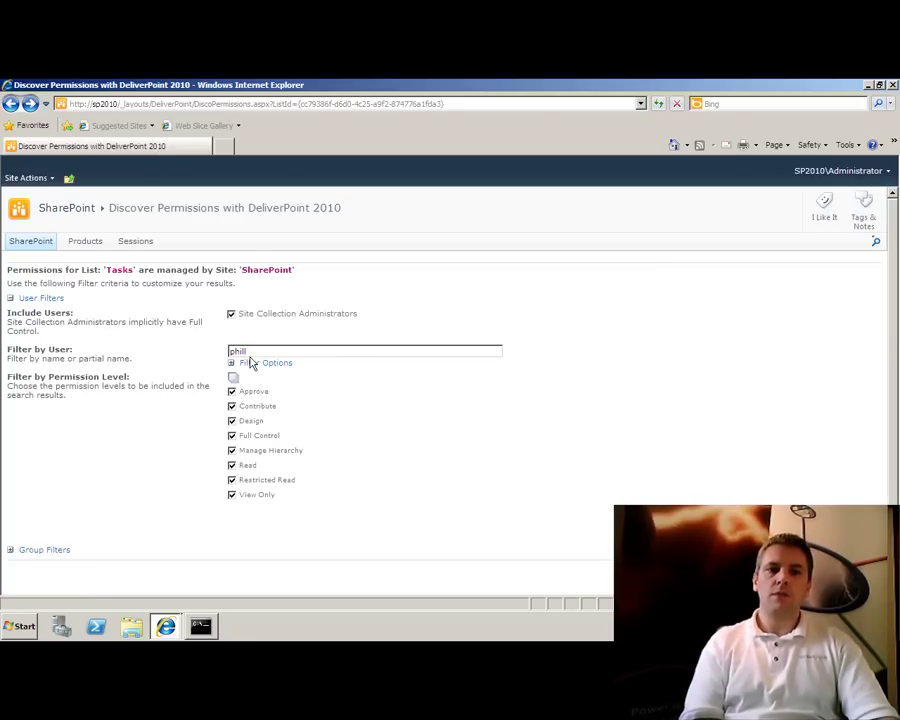
left_click_drag(253, 351, 203, 351)
key("BackSpace")
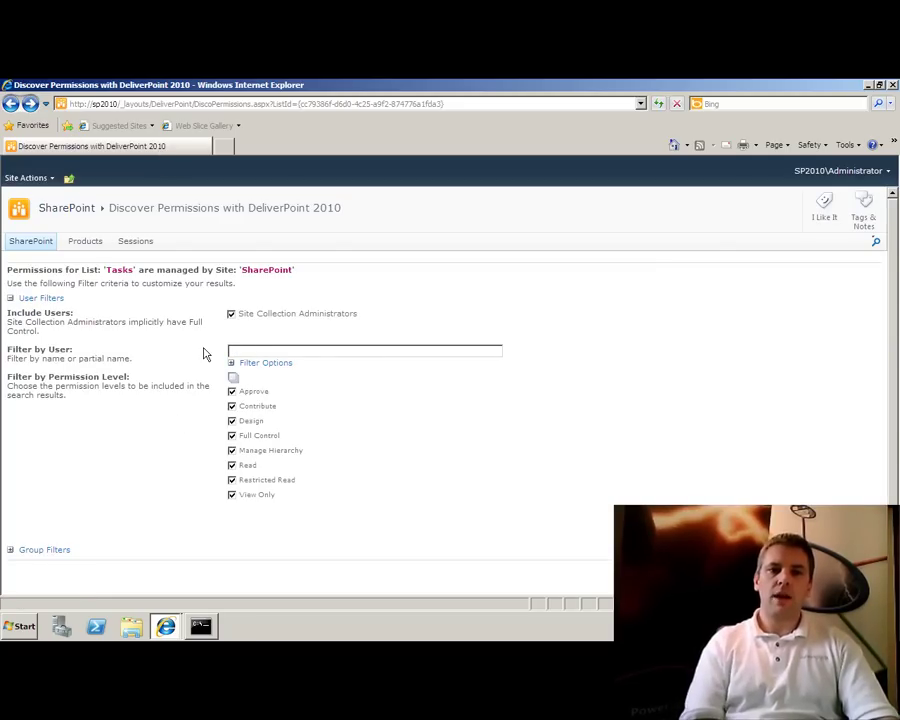
left_click(232, 391)
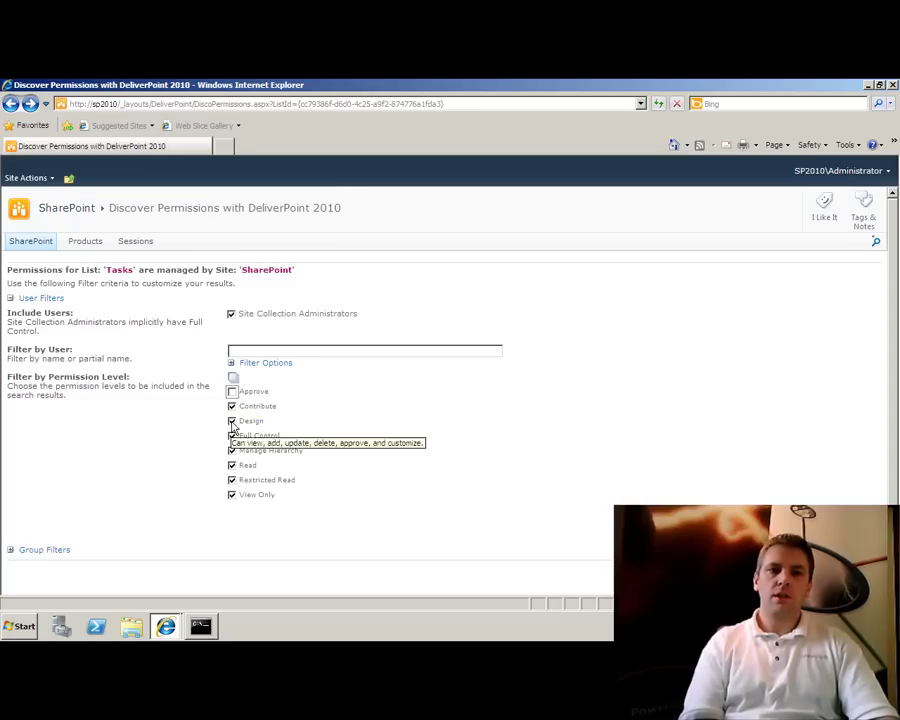
left_click(232, 421)
left_click(232, 436)
left_click(232, 451)
left_click(232, 466)
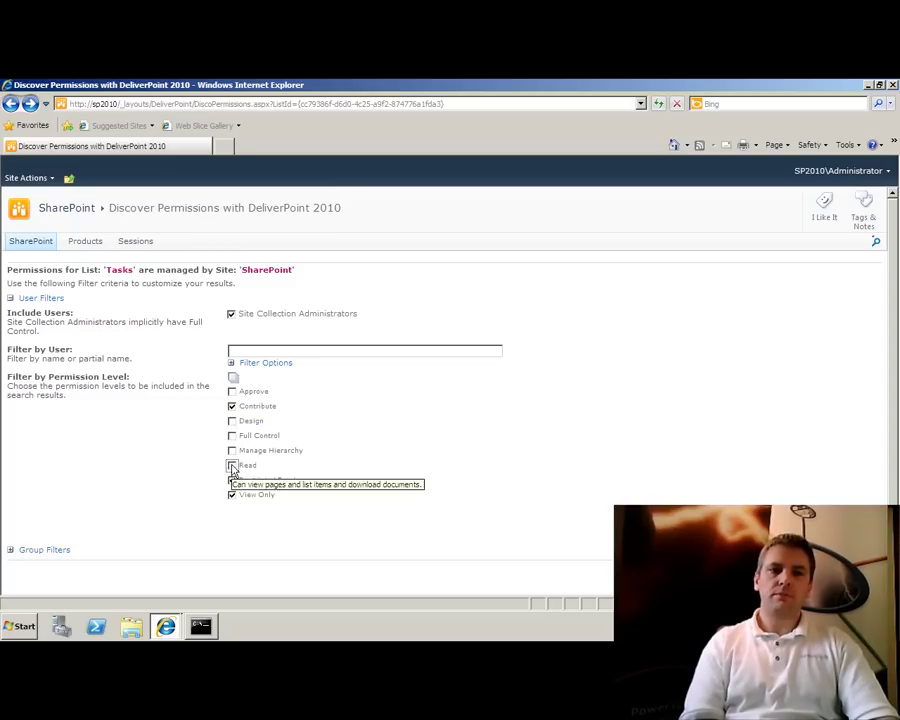
left_click(232, 480)
left_click(232, 495)
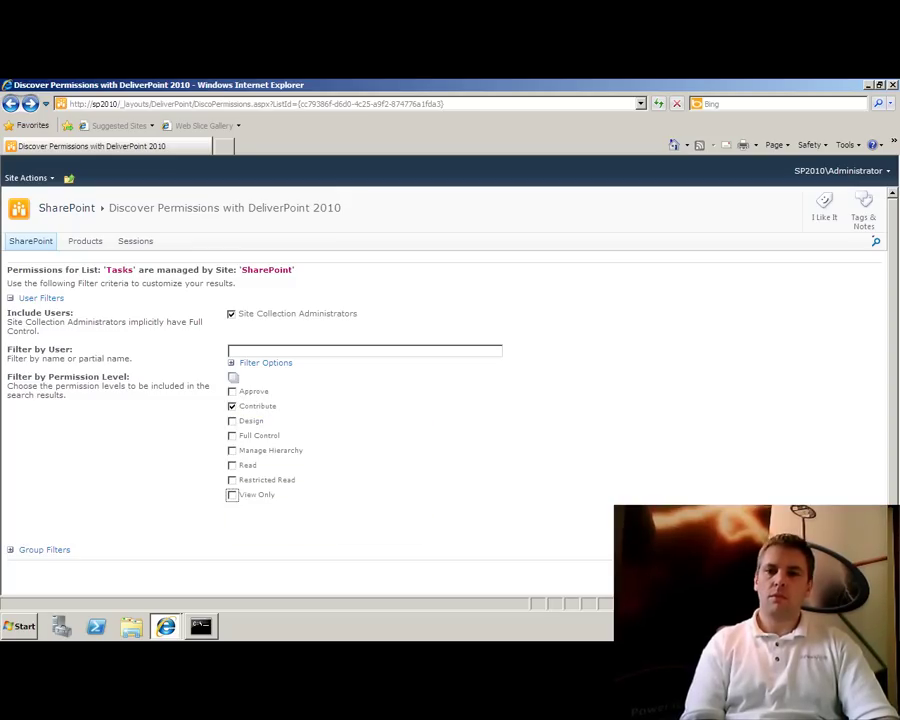
left_click(742, 520)
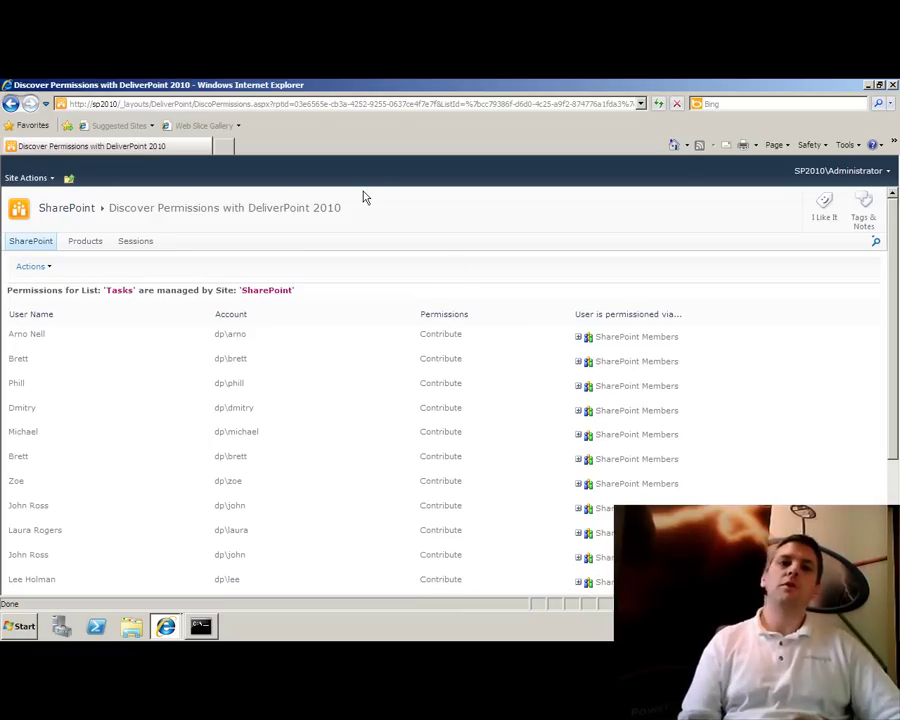
Open DeliverPoint 2010 in Account Centric View and search for the user's account
left_click(50, 180)
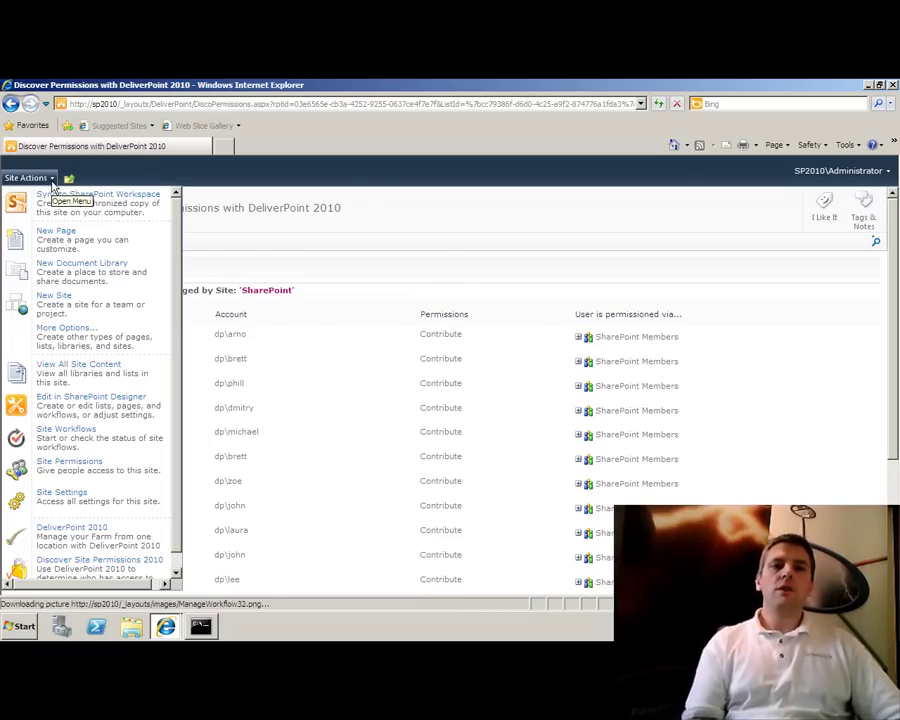
left_click(96, 538)
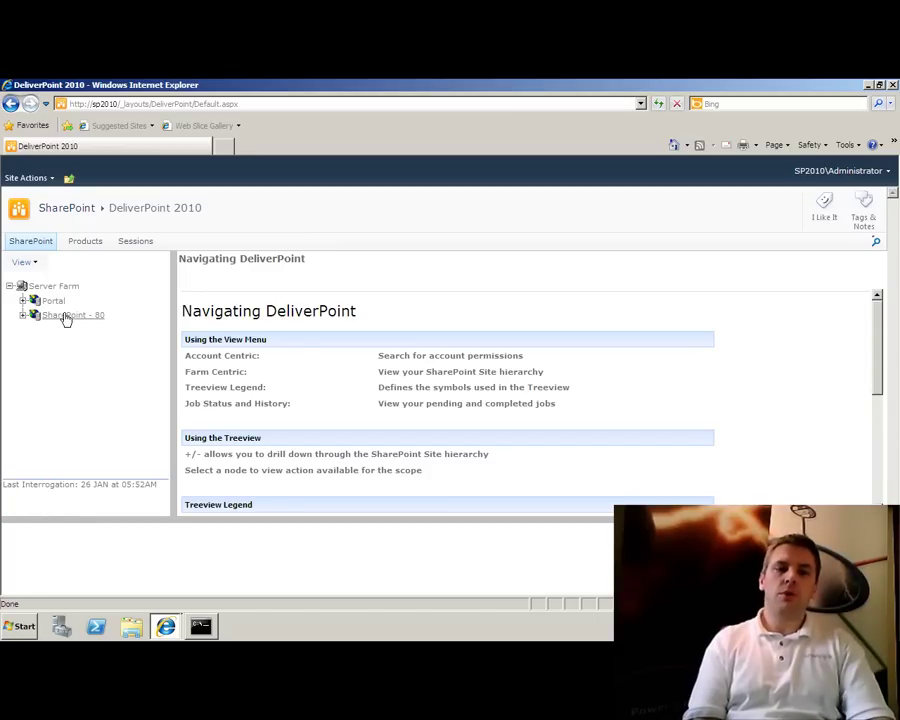
left_click(38, 263)
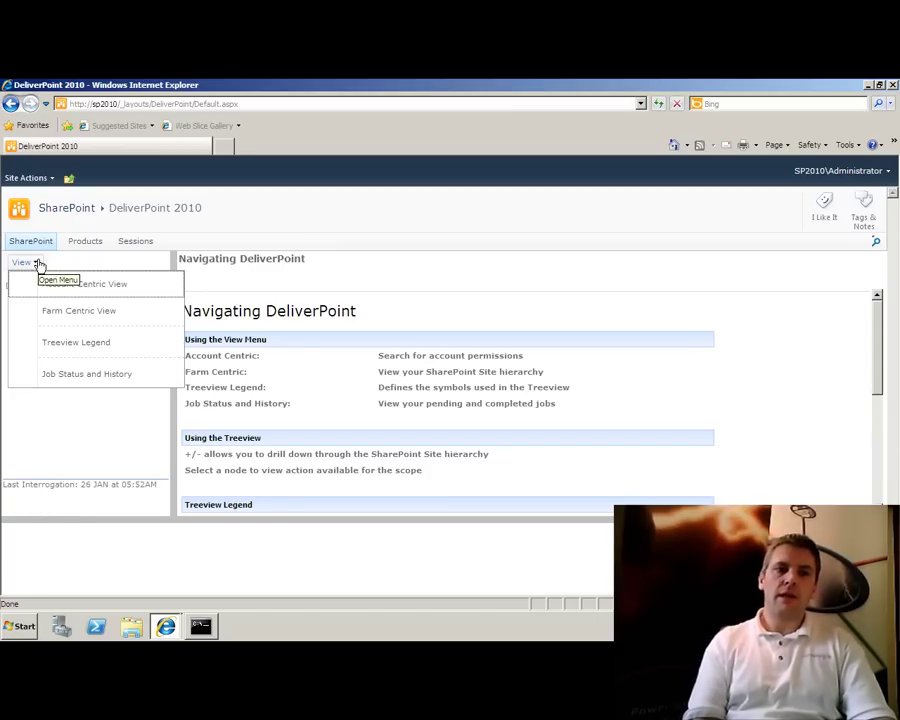
left_click(96, 286)
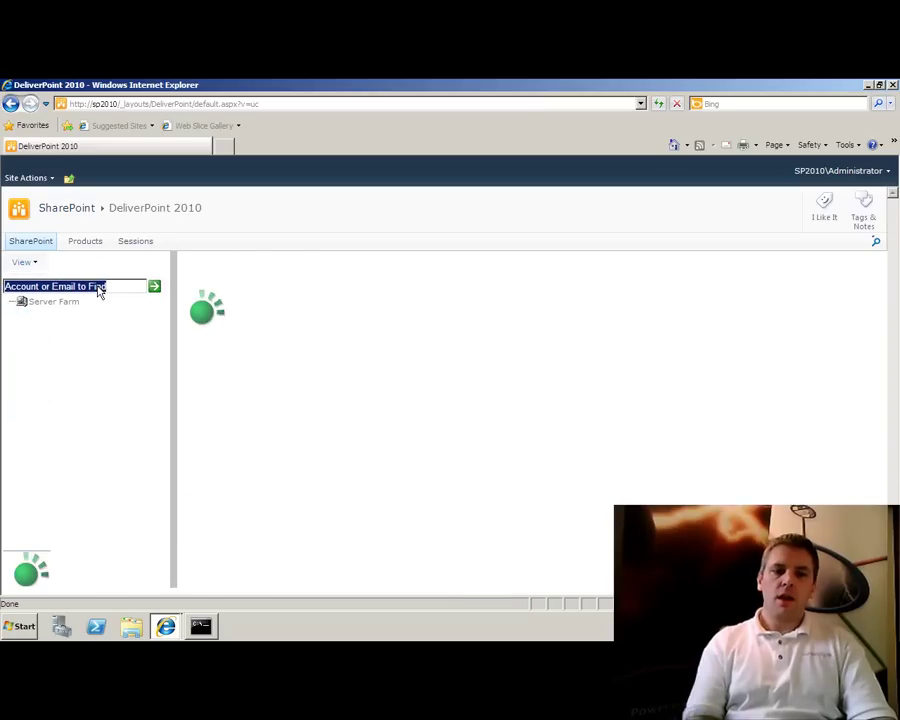
left_click(99, 288)
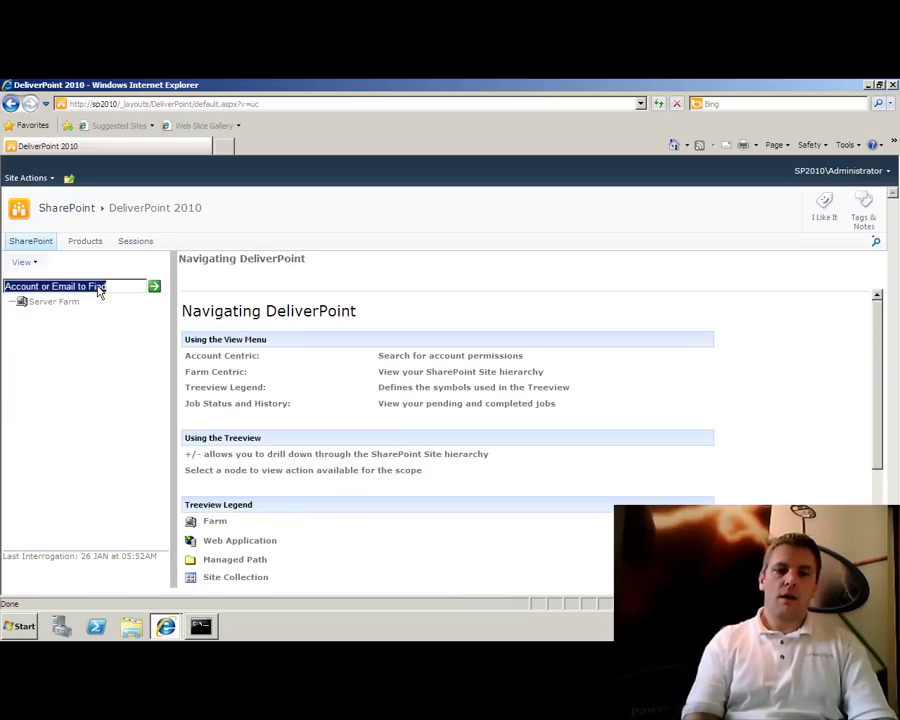
type("phill")
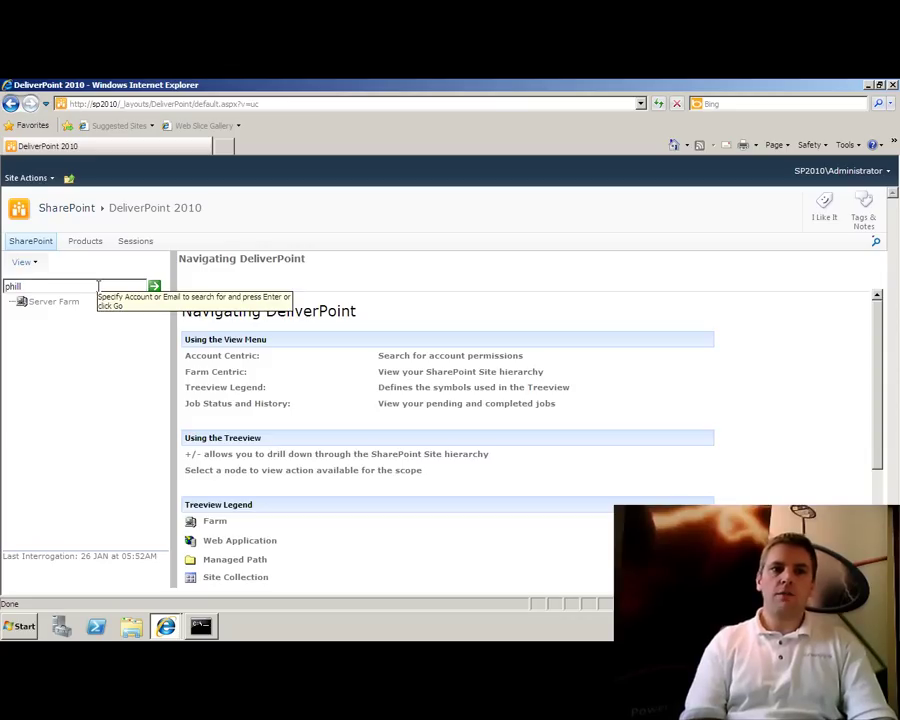
left_click(156, 288)
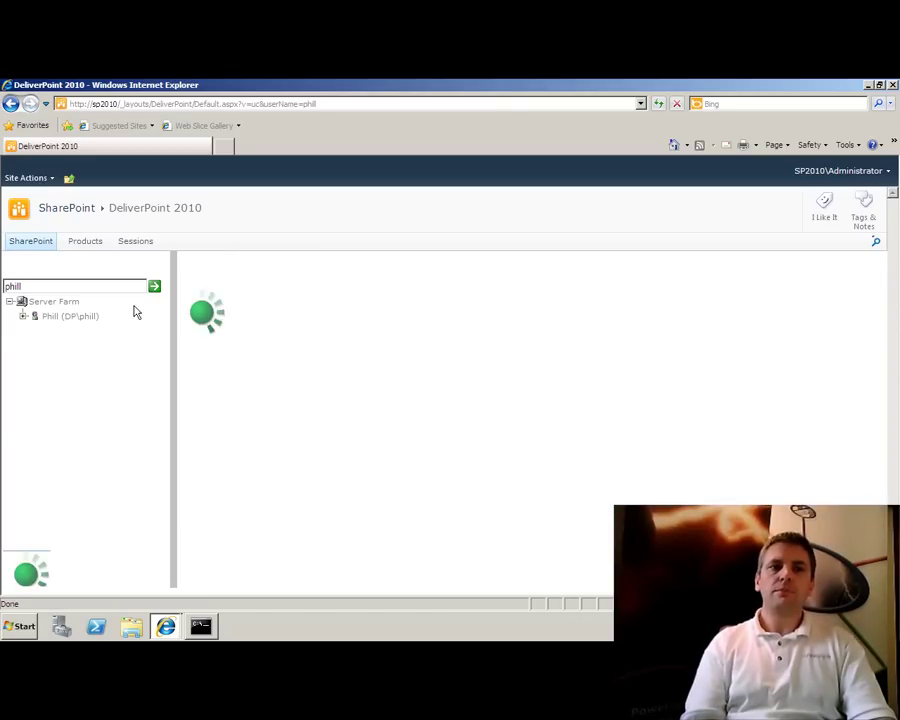
Expand the user's farm tree down to the Sessions and Products subsites, then report SharePoint - 80 unique permissions
left_click(24, 317)
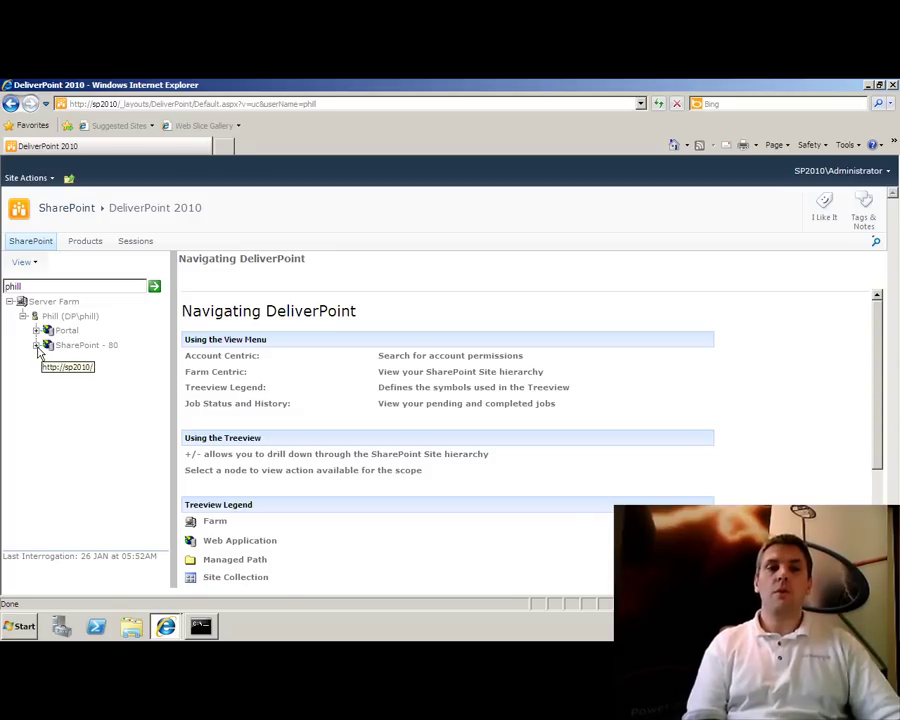
left_click(36, 345)
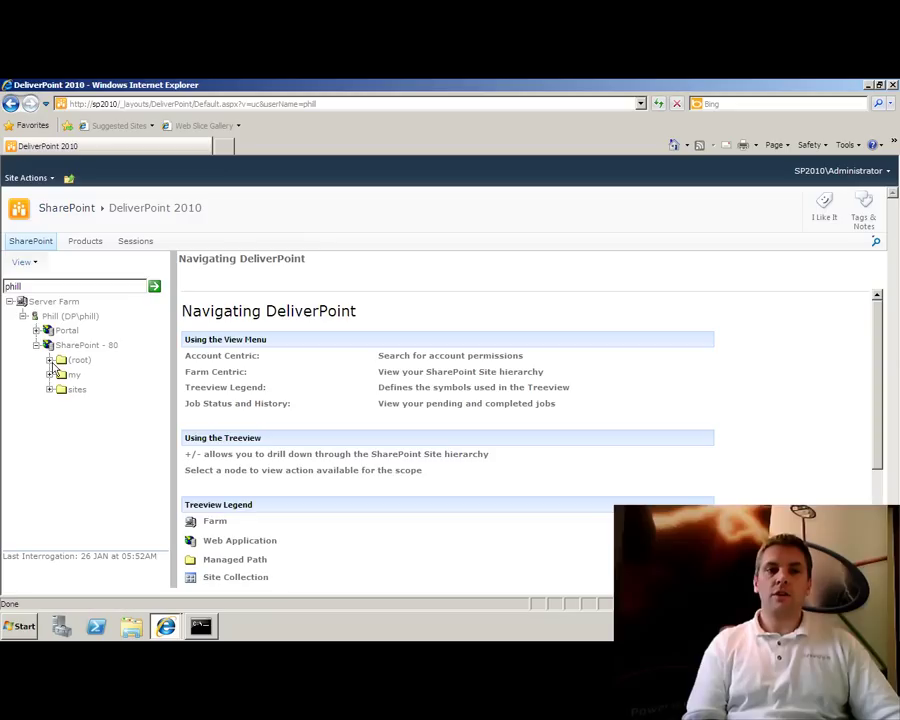
left_click(50, 362)
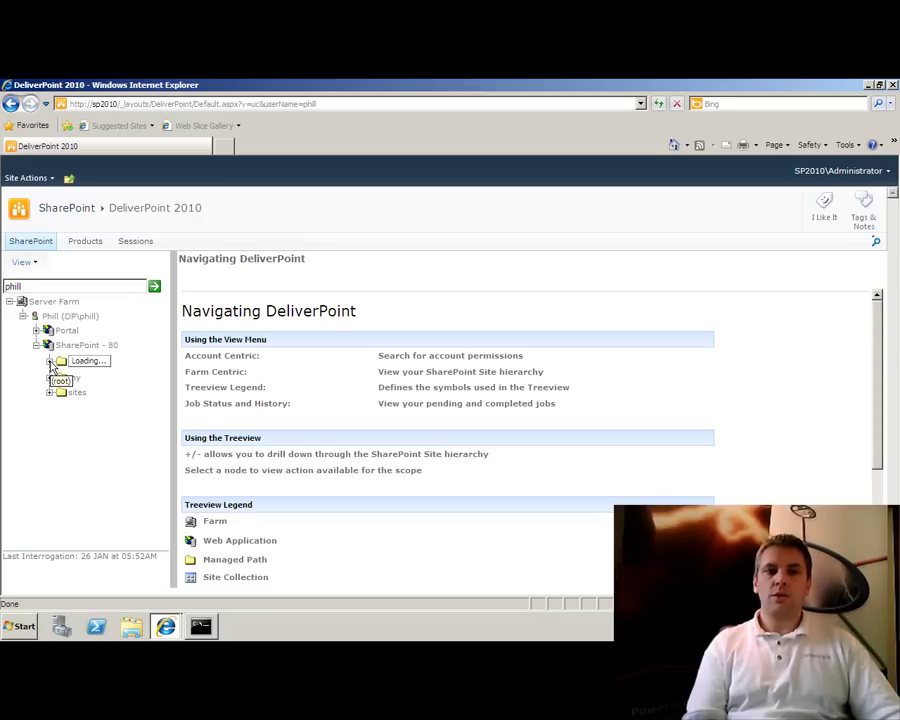
left_click(63, 376)
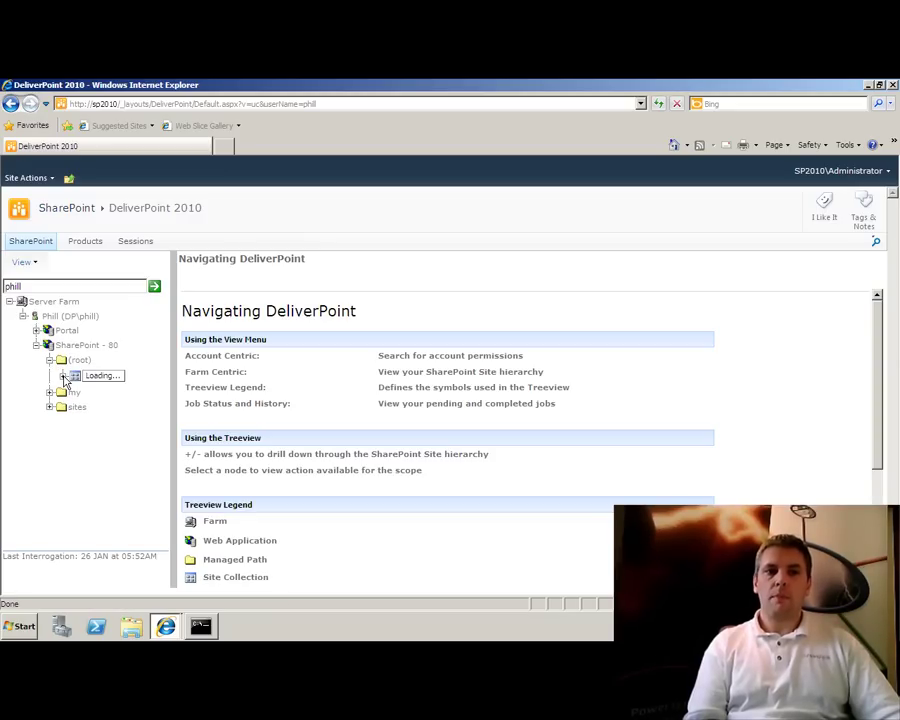
left_click(77, 390)
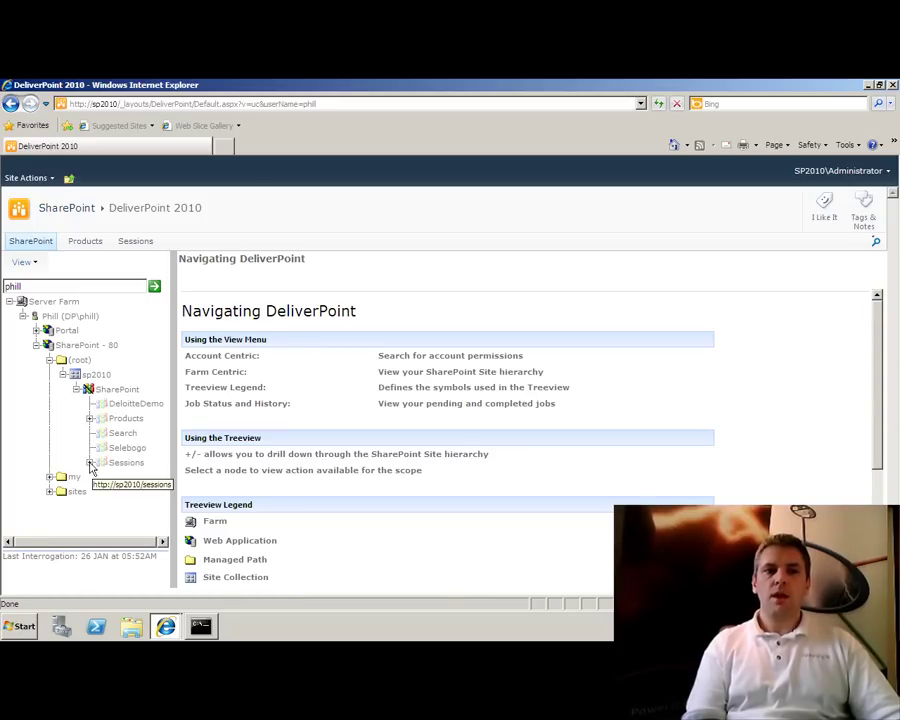
left_click(89, 463)
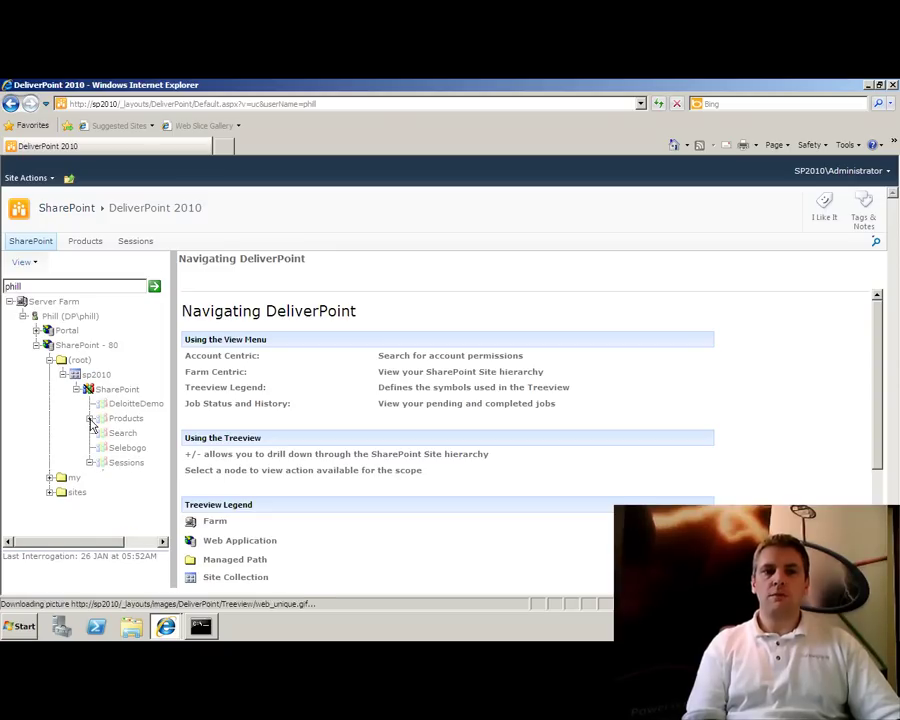
left_click(89, 419)
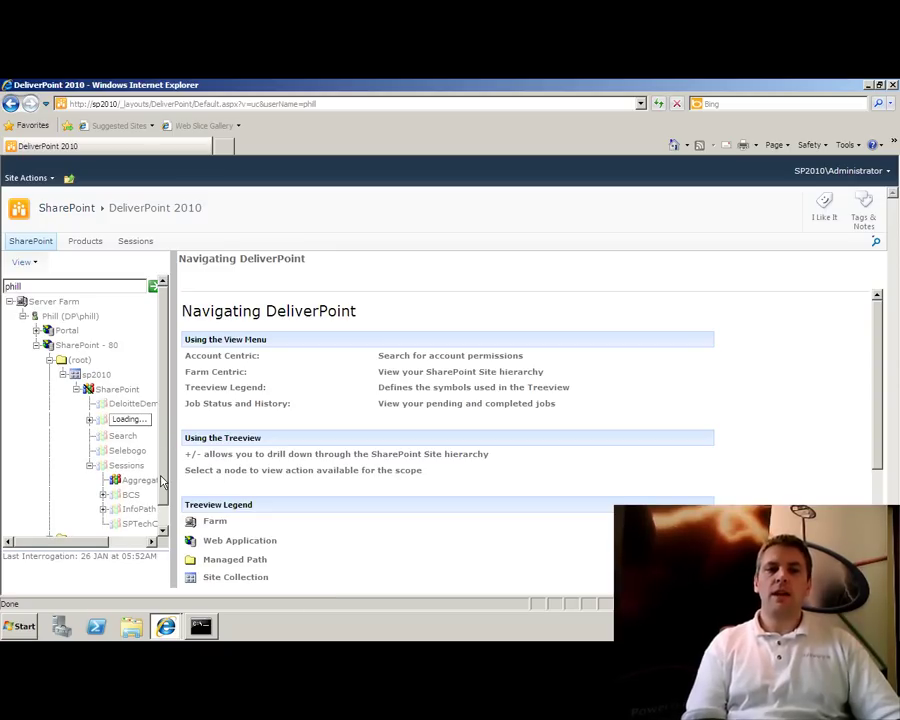
left_click(90, 345)
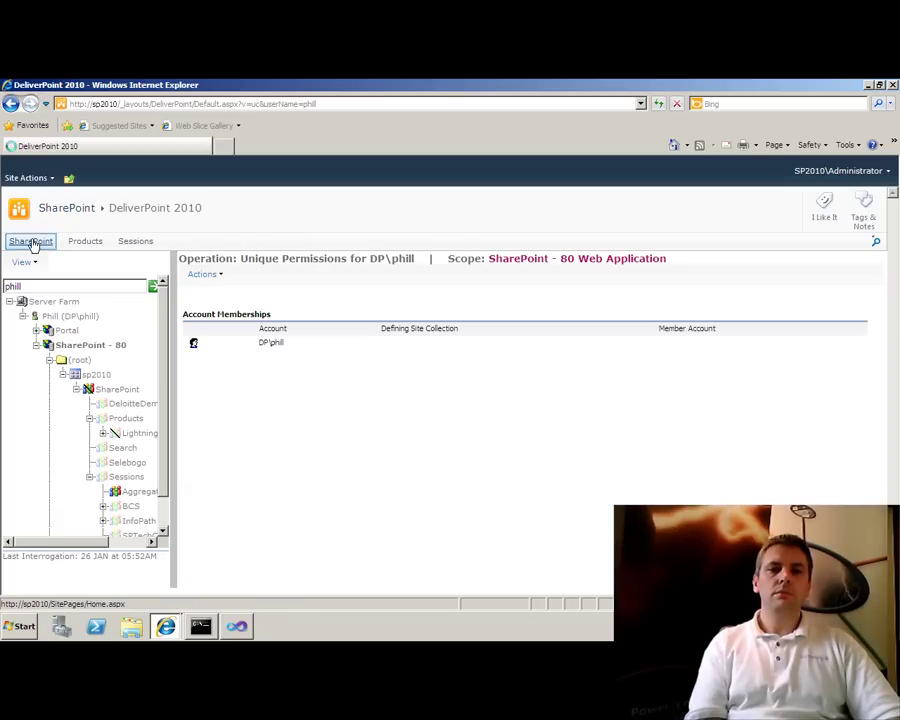
Go back to the SharePoint Home page through the top navigation link
left_click(33, 243)
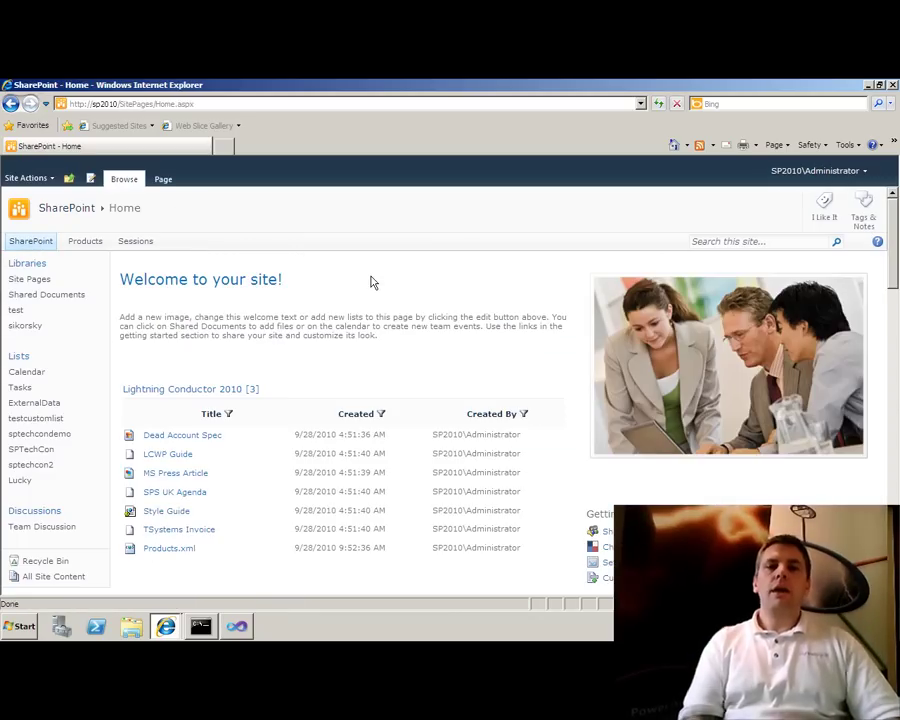